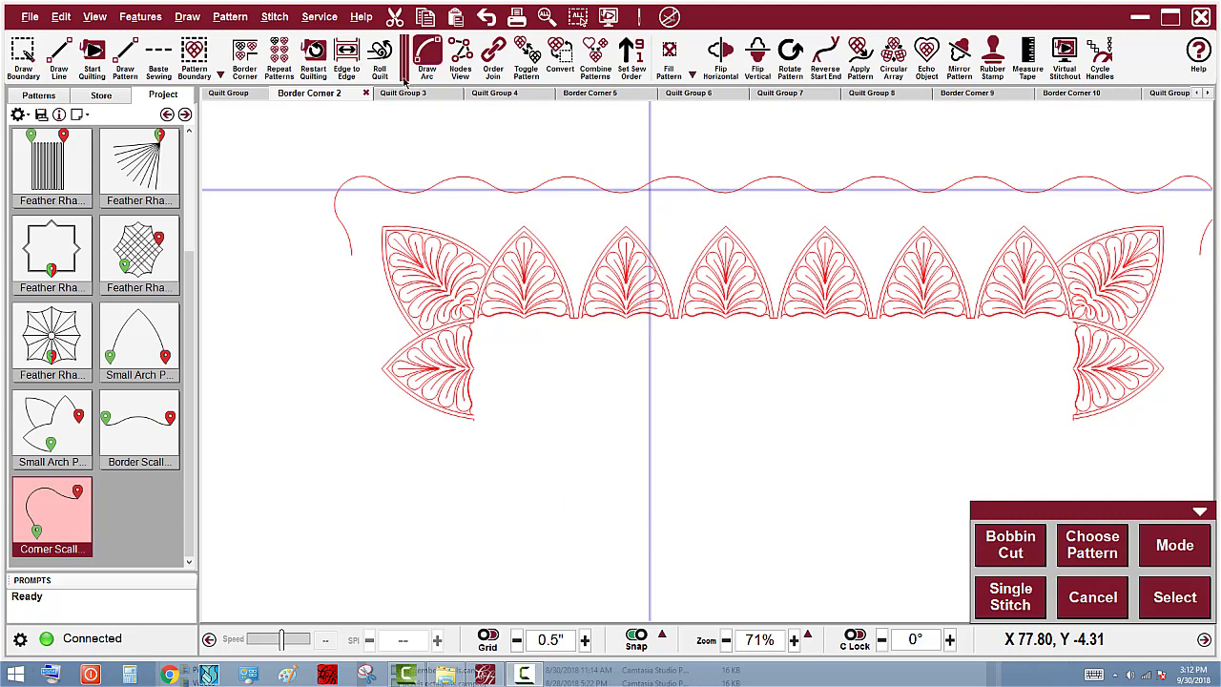
- Start the Draw Arc command and toggle Nodes View for tracing the outer edge of the left feather arches
left_click(428, 60)
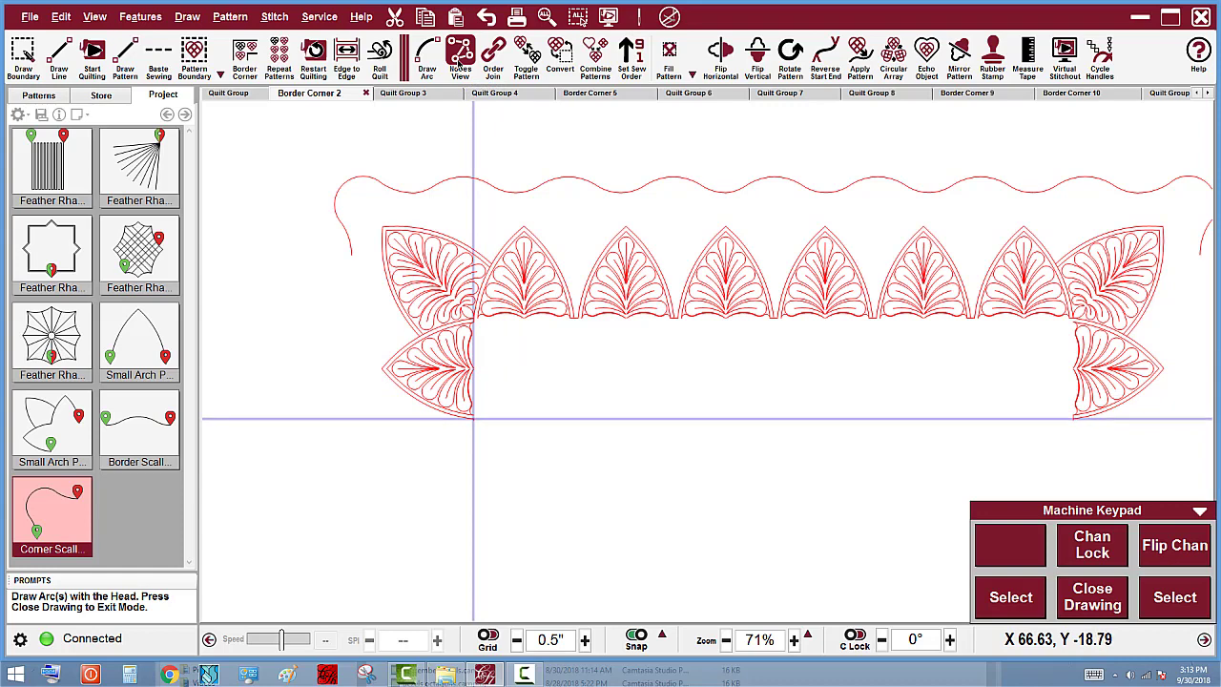
left_click(458, 64)
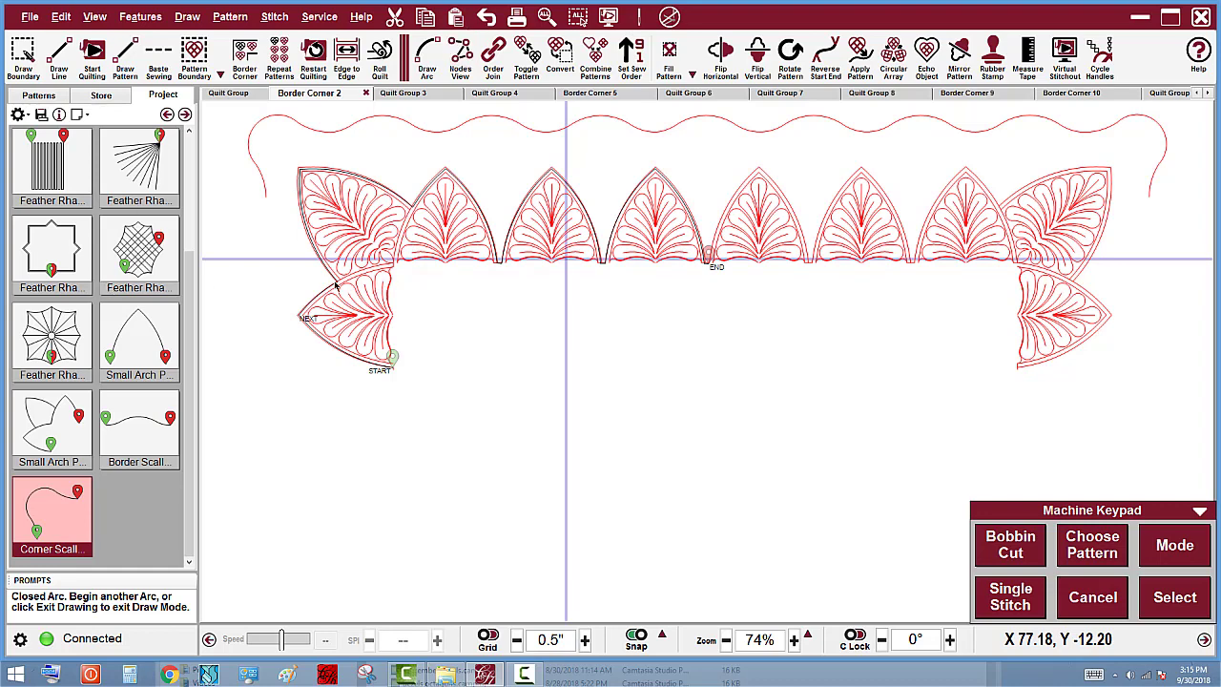
- Select both pieces of the right half of the scalloped border line and move them right, leaving a gap at the centre
left_click(779, 134)
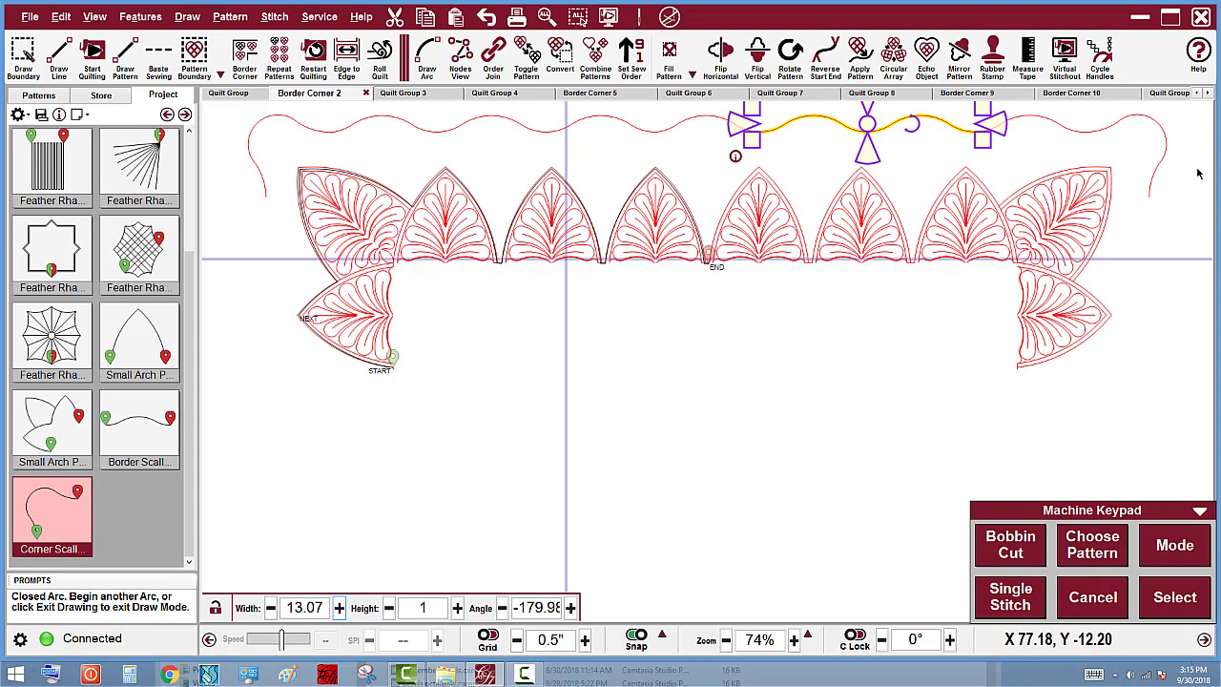
left_click_drag(1181, 140, 797, 117)
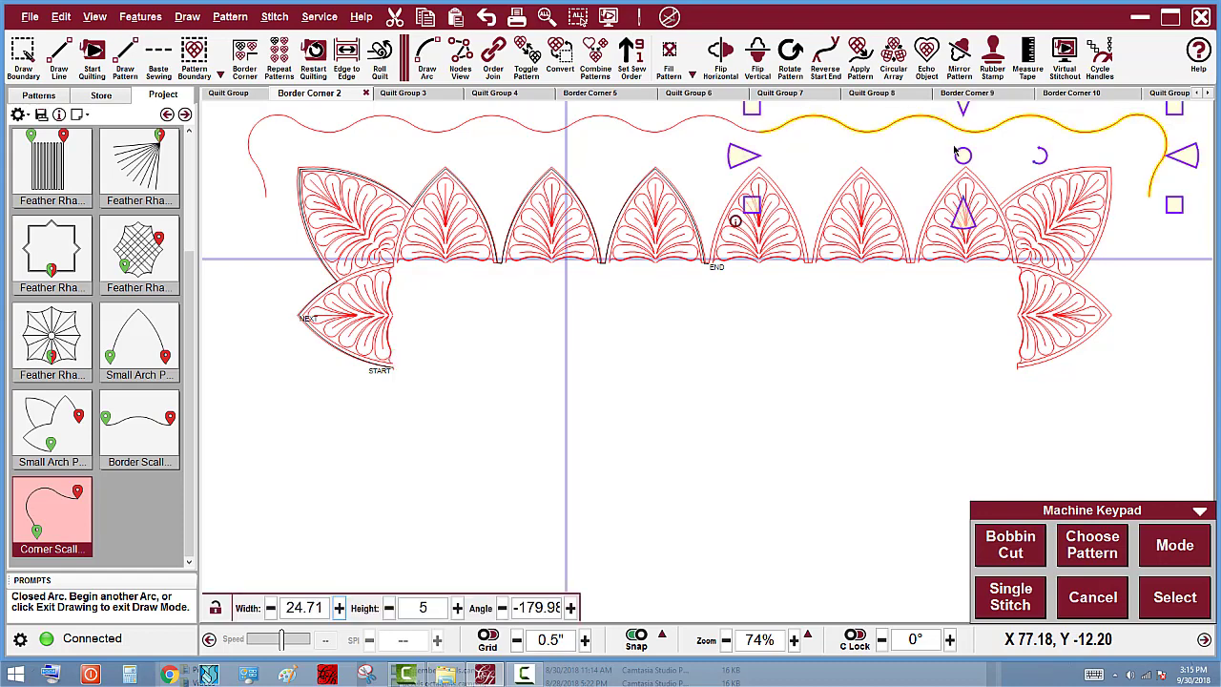
left_click_drag(961, 153, 1001, 153)
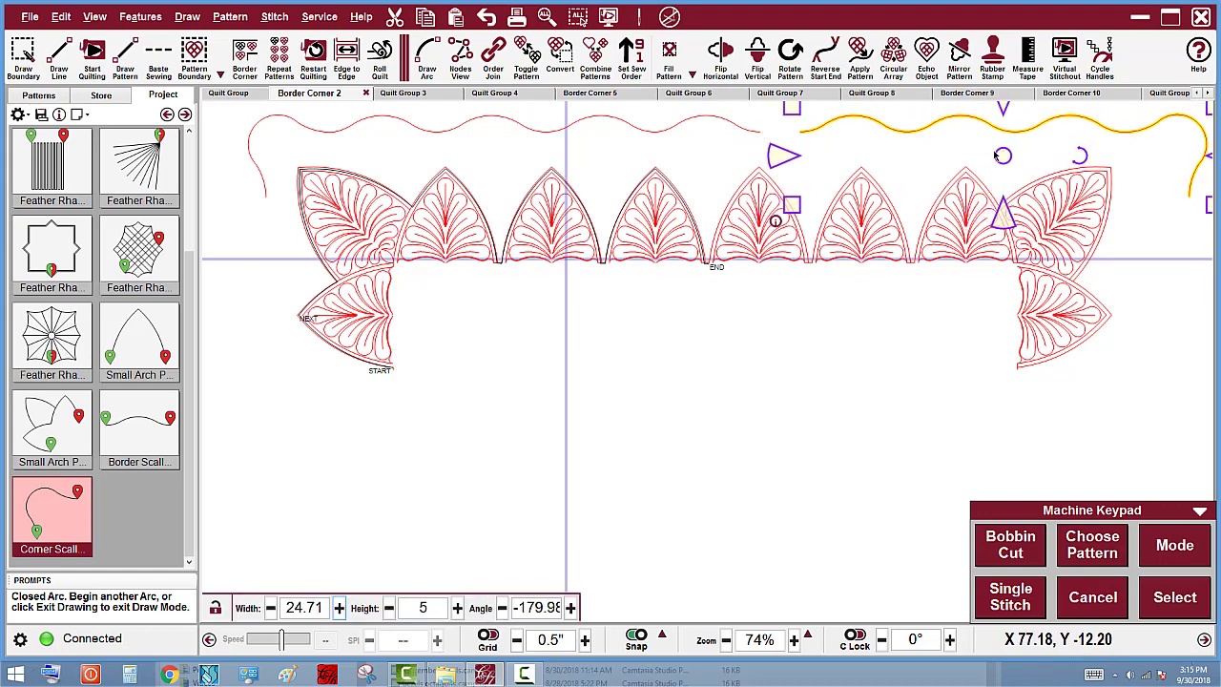
- Draw a line from the end of the traced arcs, between the third and fourth arches, to the inner end of the left scallop
left_click(60, 53)
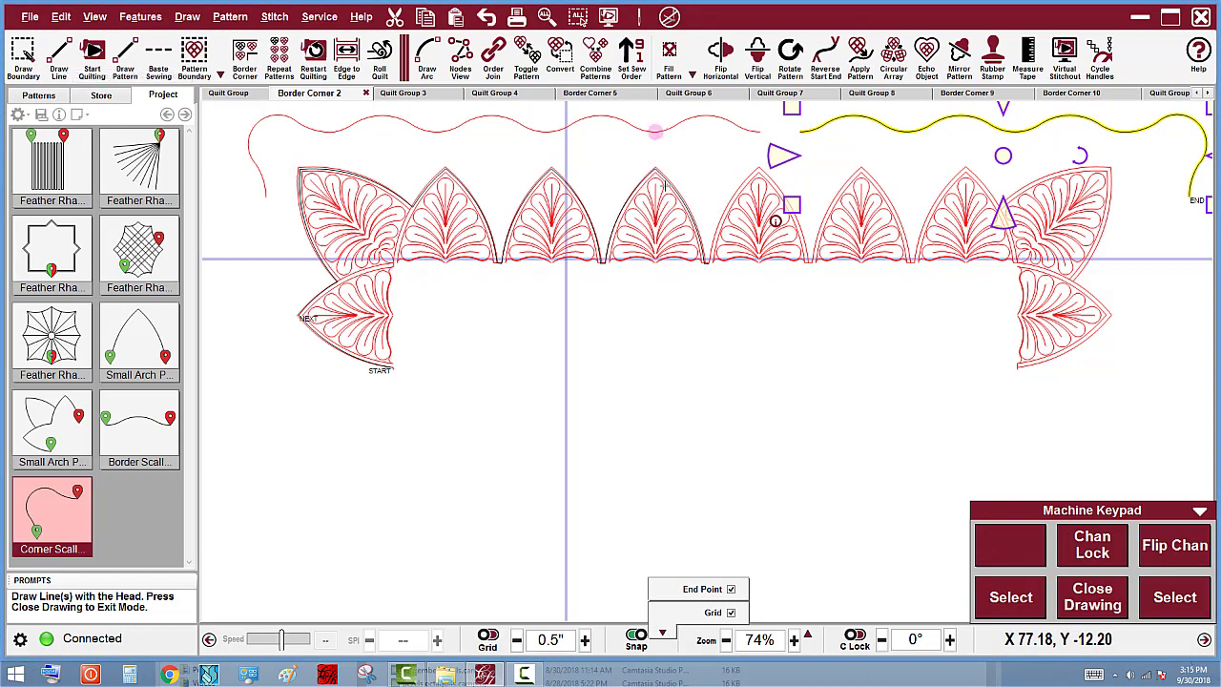
scroll(719, 274, "up", 3)
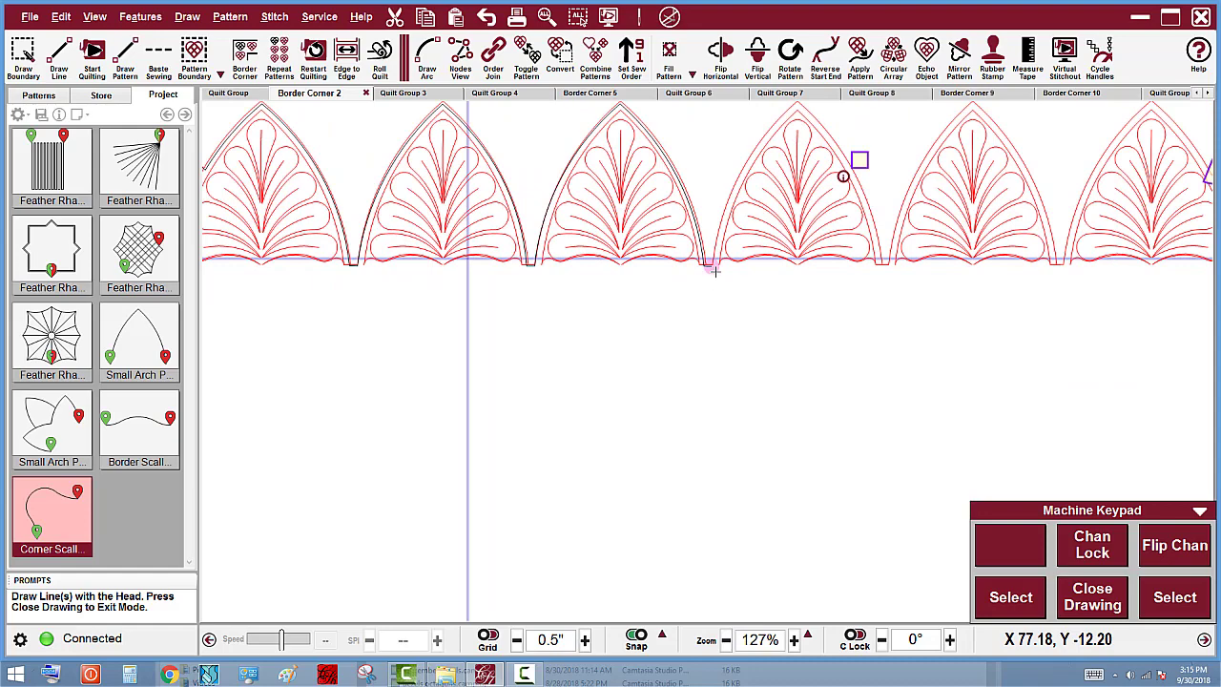
left_click(715, 272)
scroll(674, 362, "down", 4)
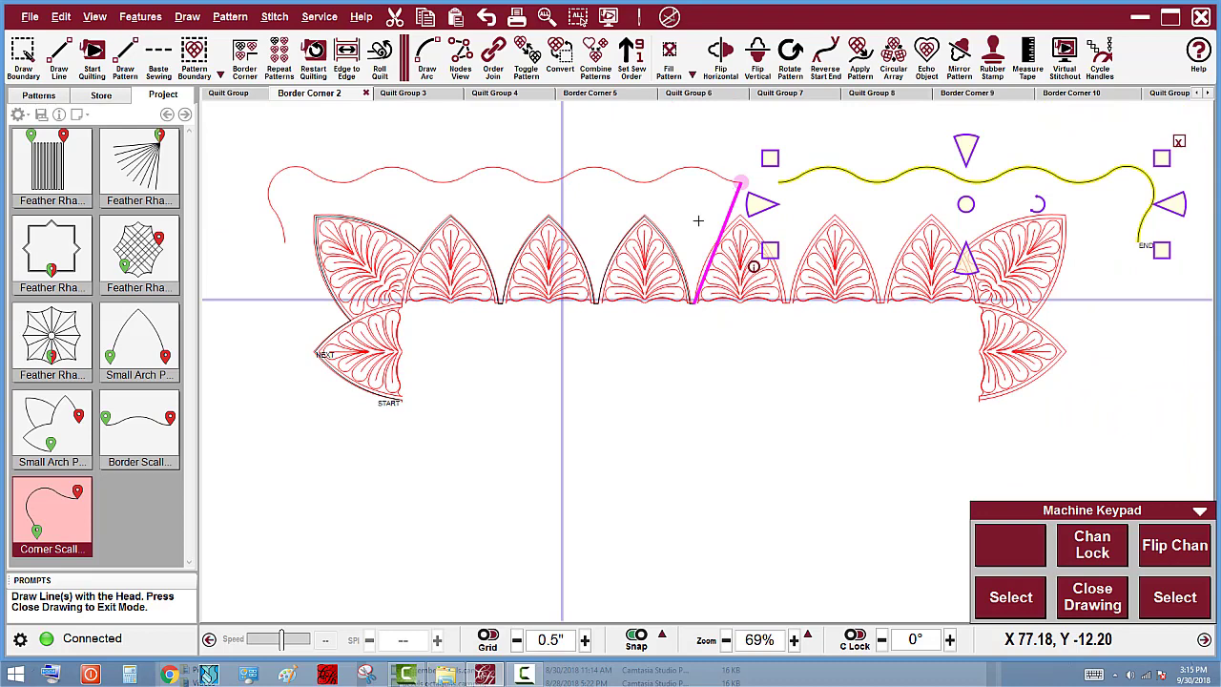
left_click(744, 181)
right_click(747, 185)
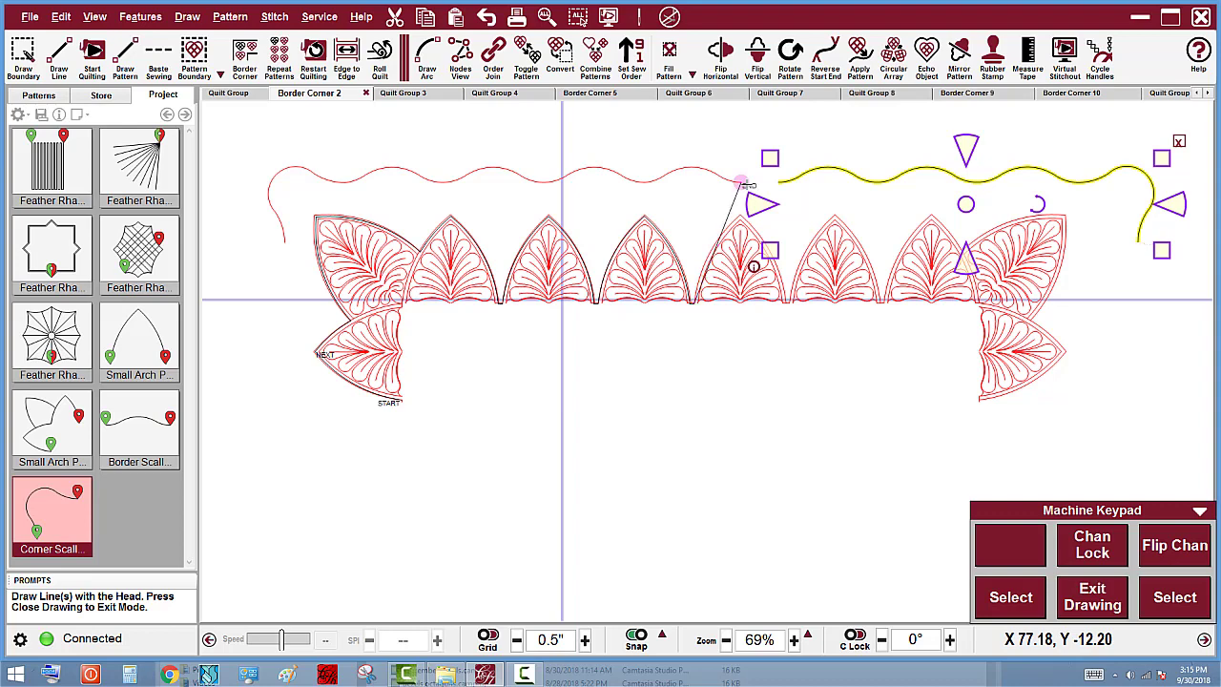
- Draw a two-segment line from the left scallop's lower end down past the side arch and across to the traced arcs' start
left_click(282, 245)
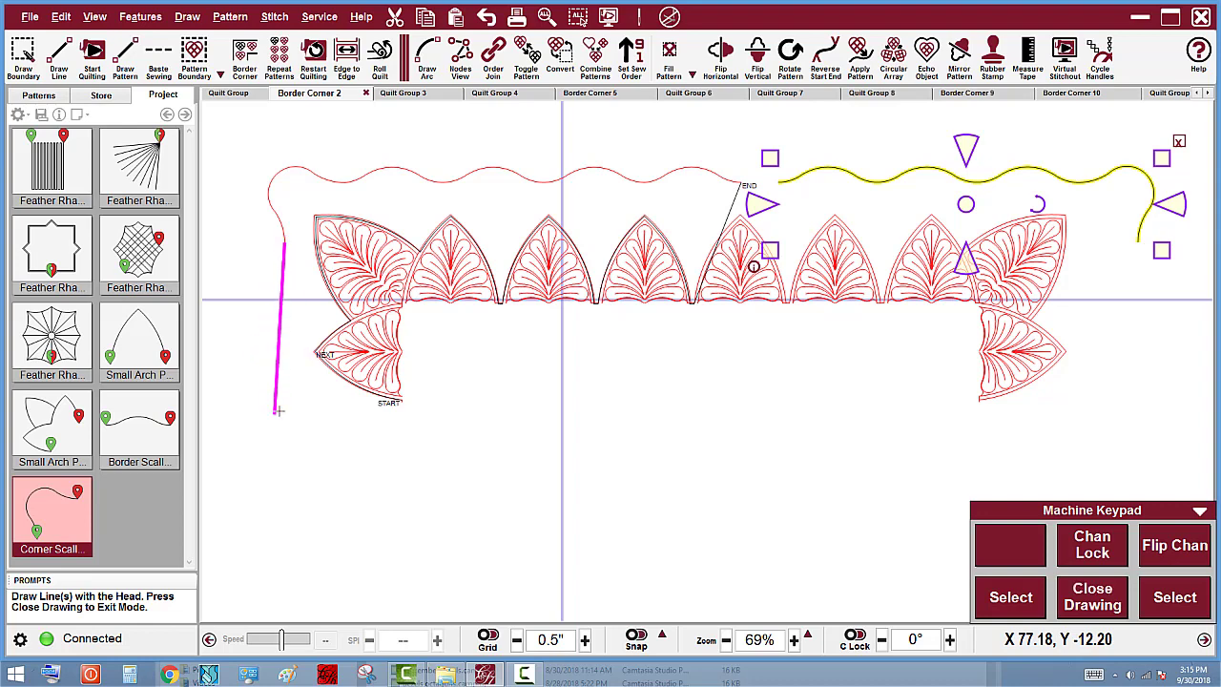
left_click(278, 413)
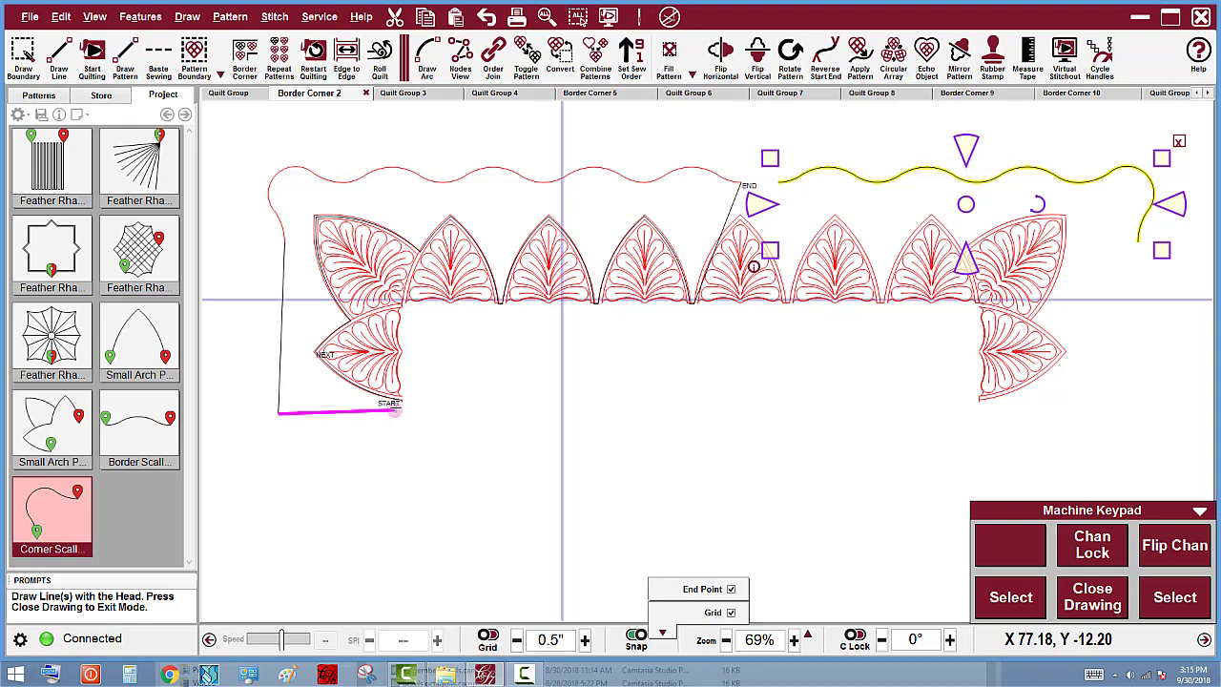
scroll(401, 401, "up", 3)
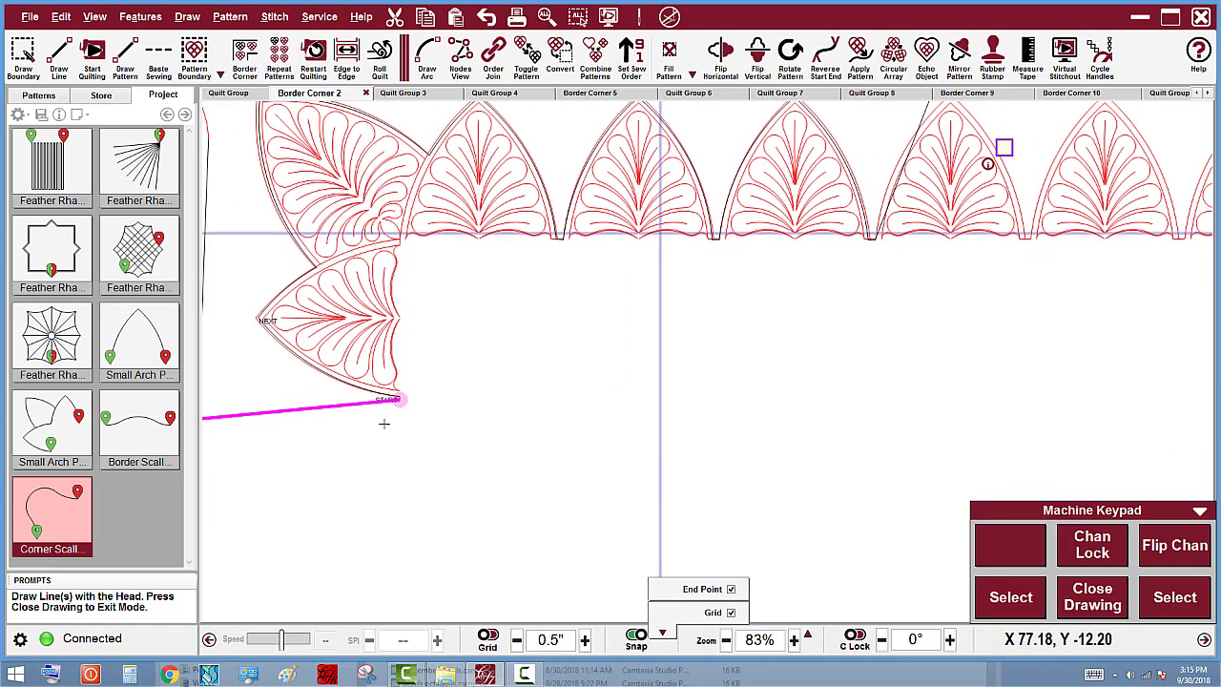
scroll(402, 406, "up", 3)
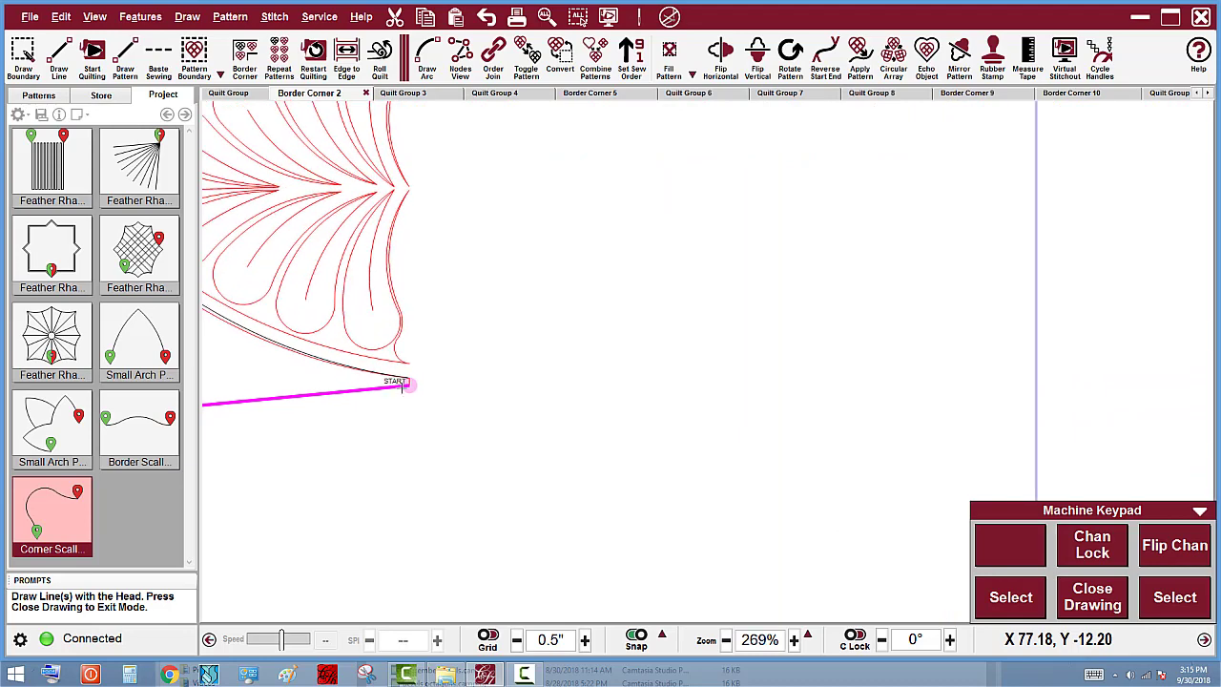
left_click(404, 386)
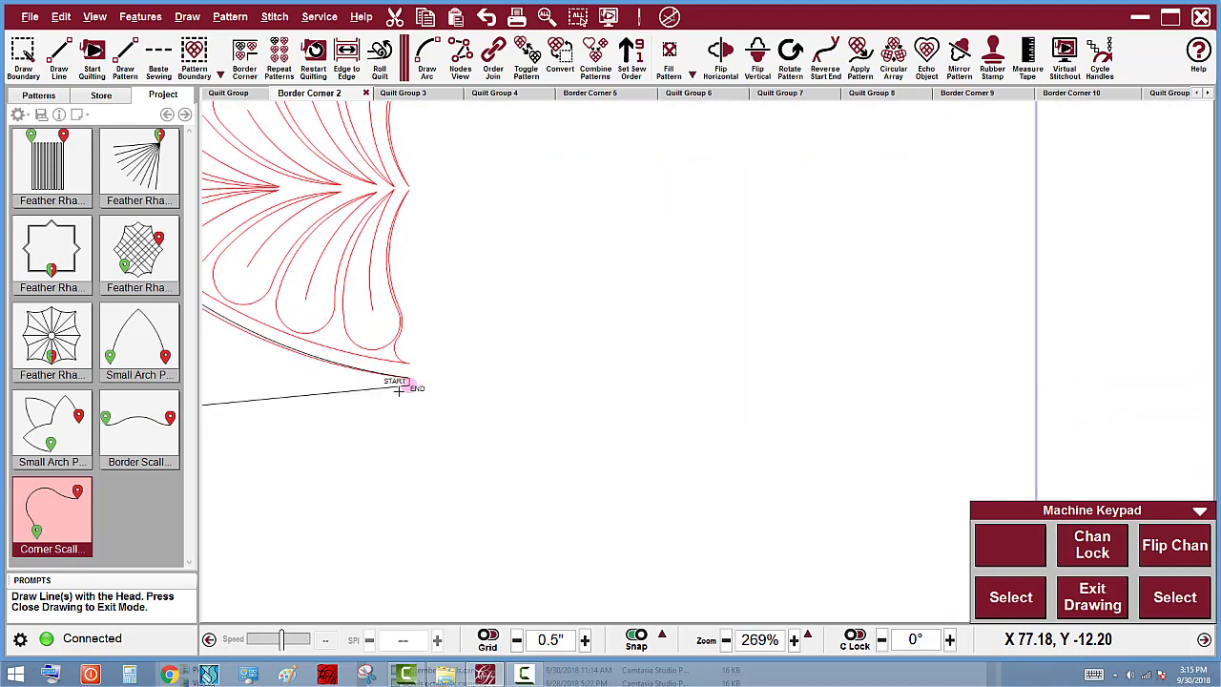
- Move the end node of the two-segment line exactly onto the start point of the traced arcs
left_click(370, 393)
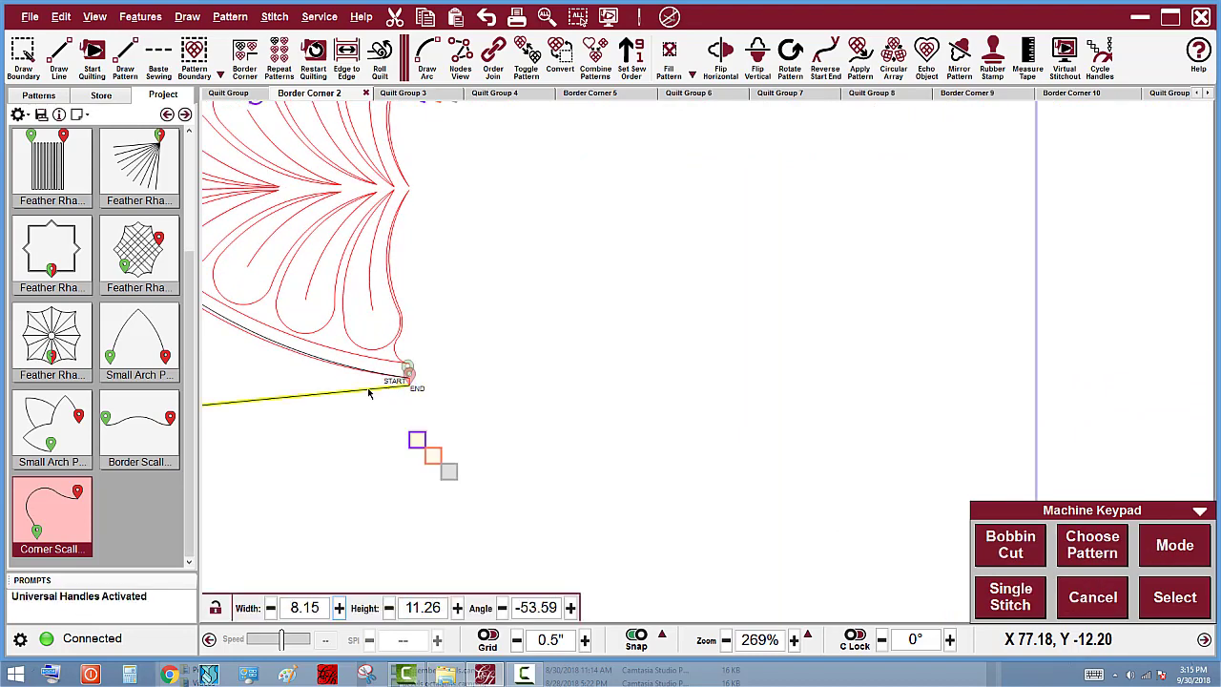
key("h")
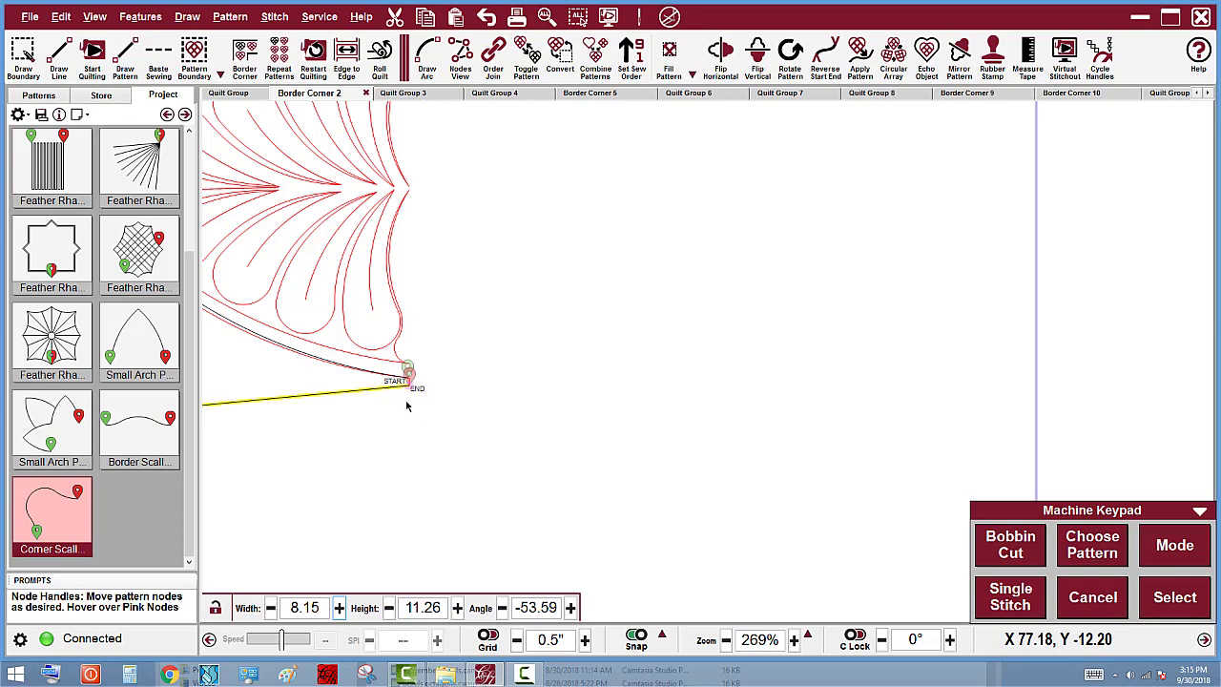
left_click_drag(411, 375, 406, 378)
key("s")
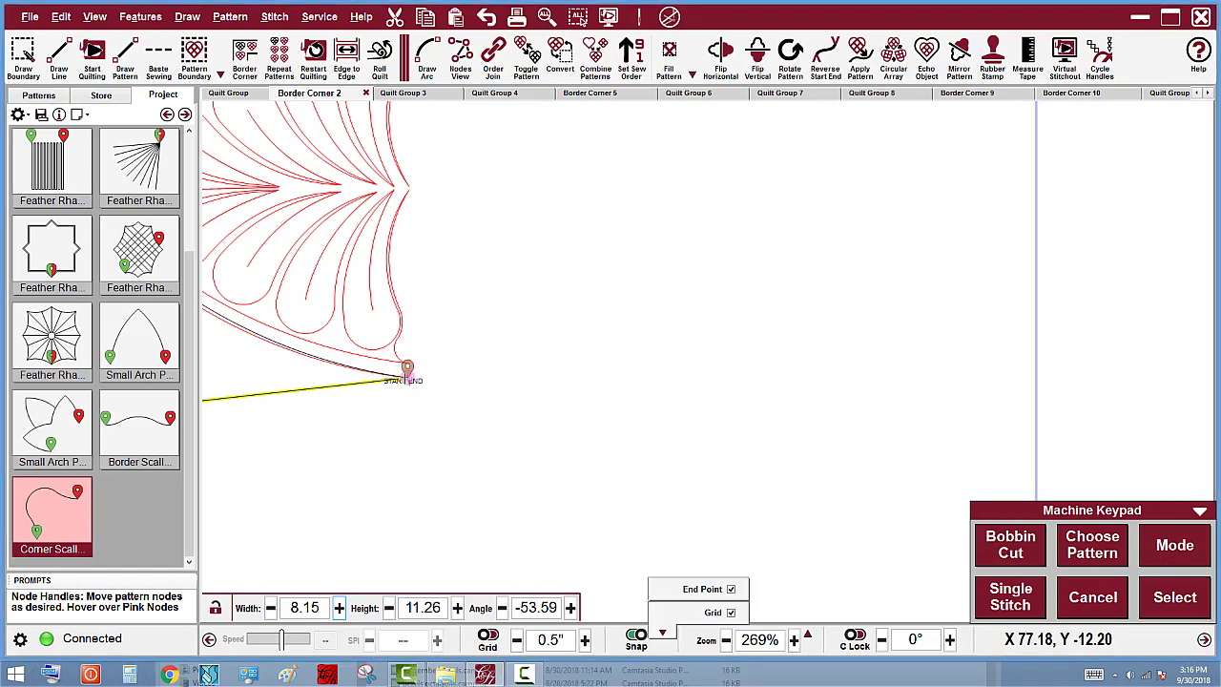
- Order-join and combine the traced arcs, connecting lines and left scallop into one pattern, and convert it to a boundary
scroll(515, 342, "down", 5)
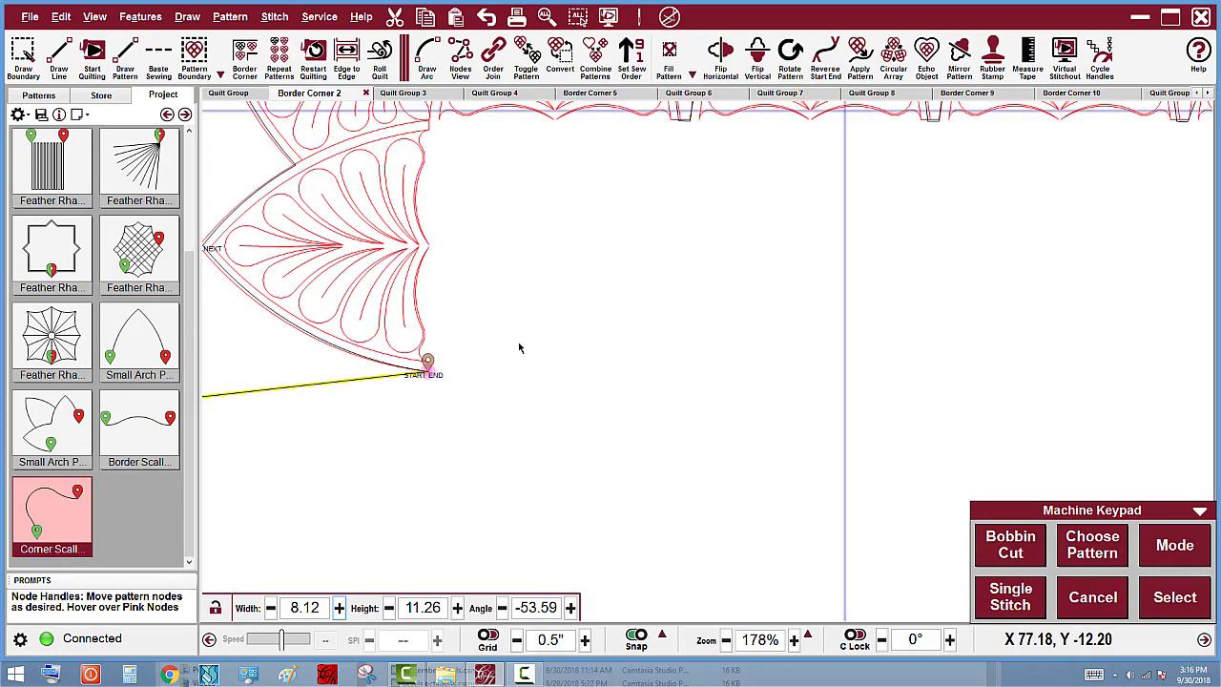
scroll(458, 349, "down", 2)
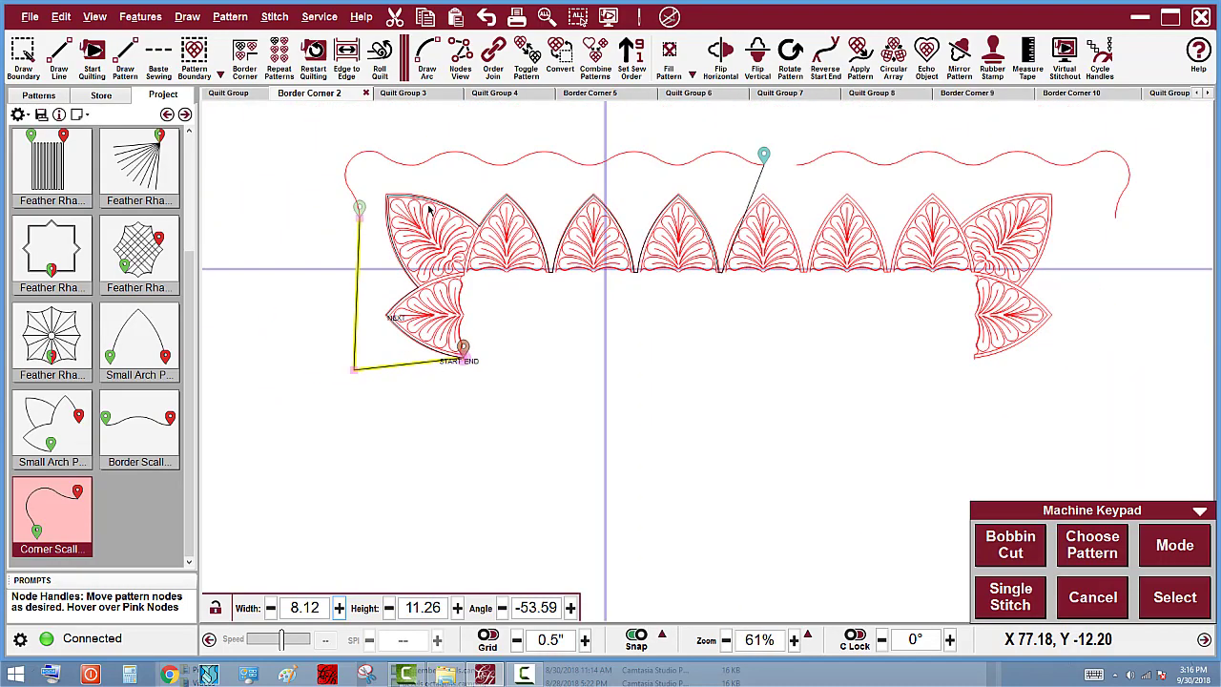
left_click(491, 73)
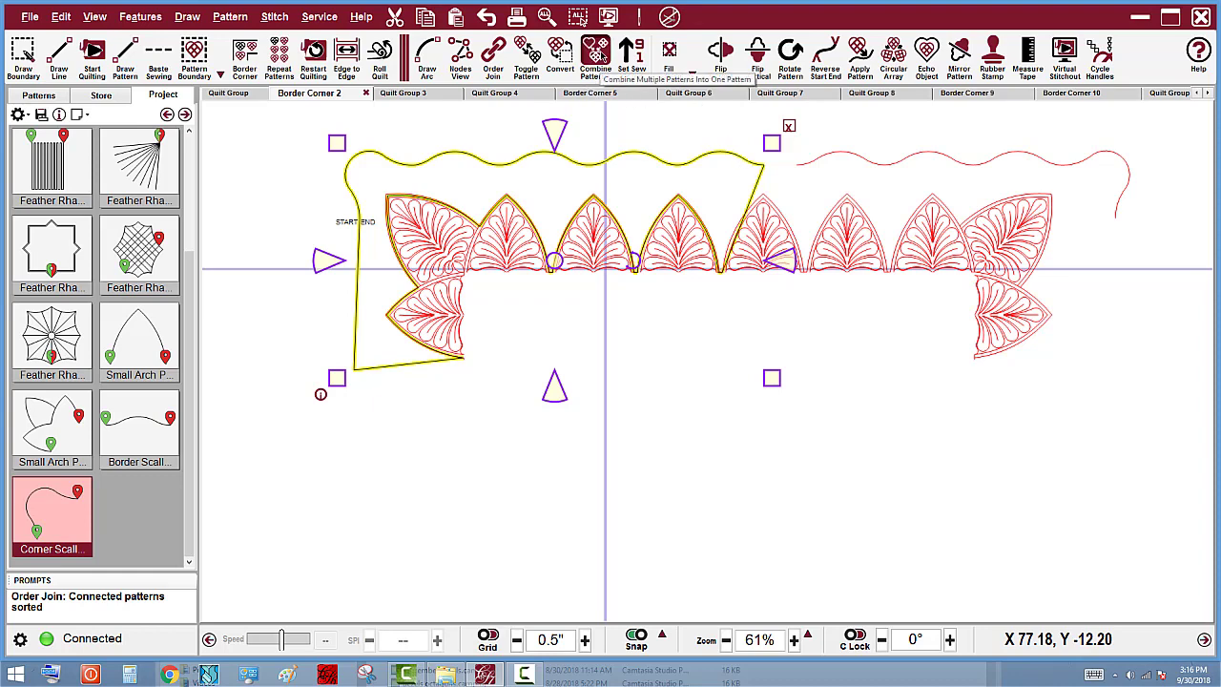
left_click(595, 53)
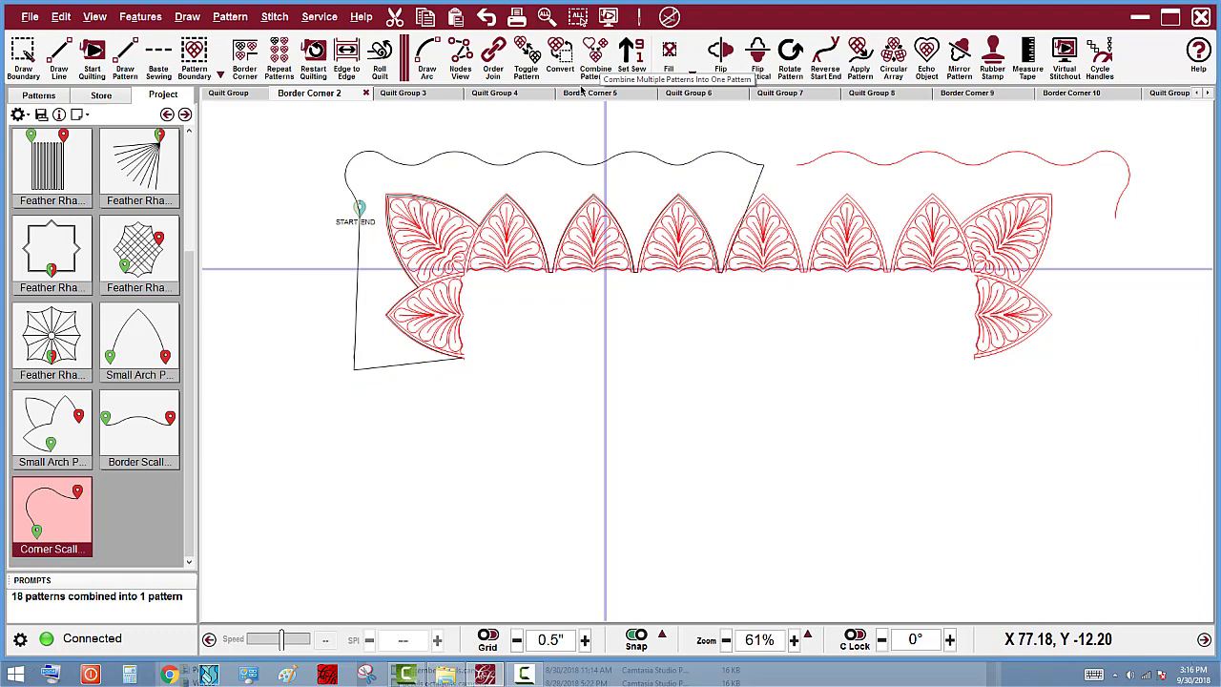
left_click(557, 155)
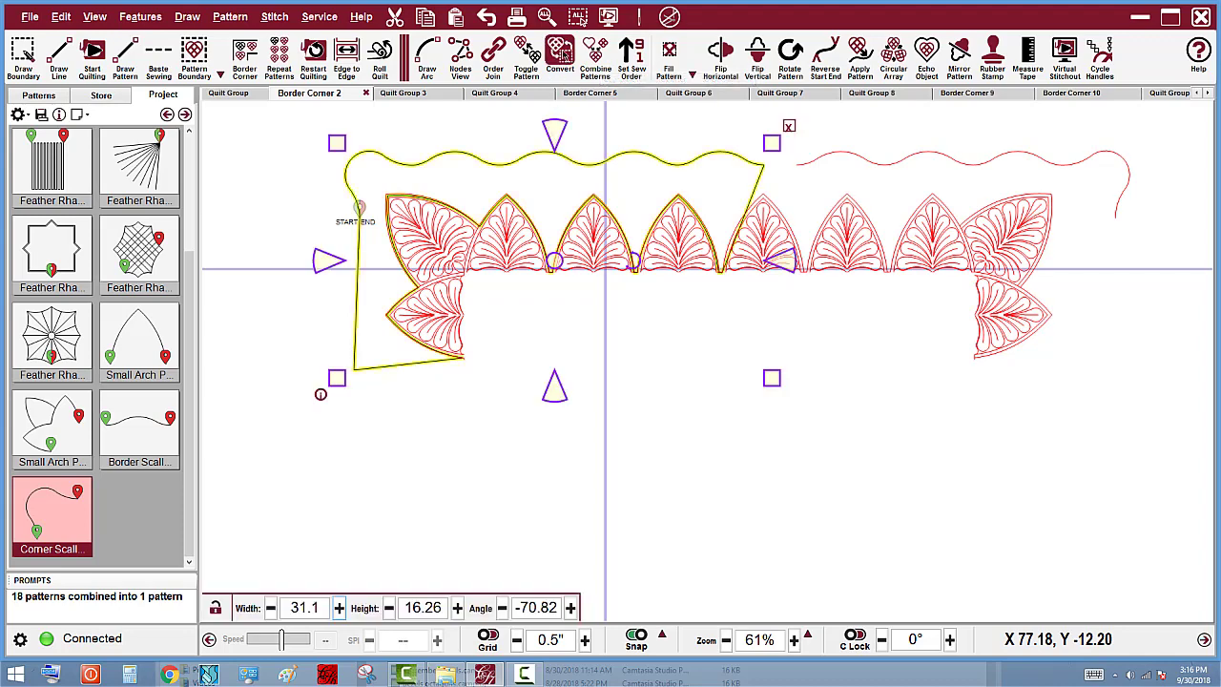
left_click(561, 53)
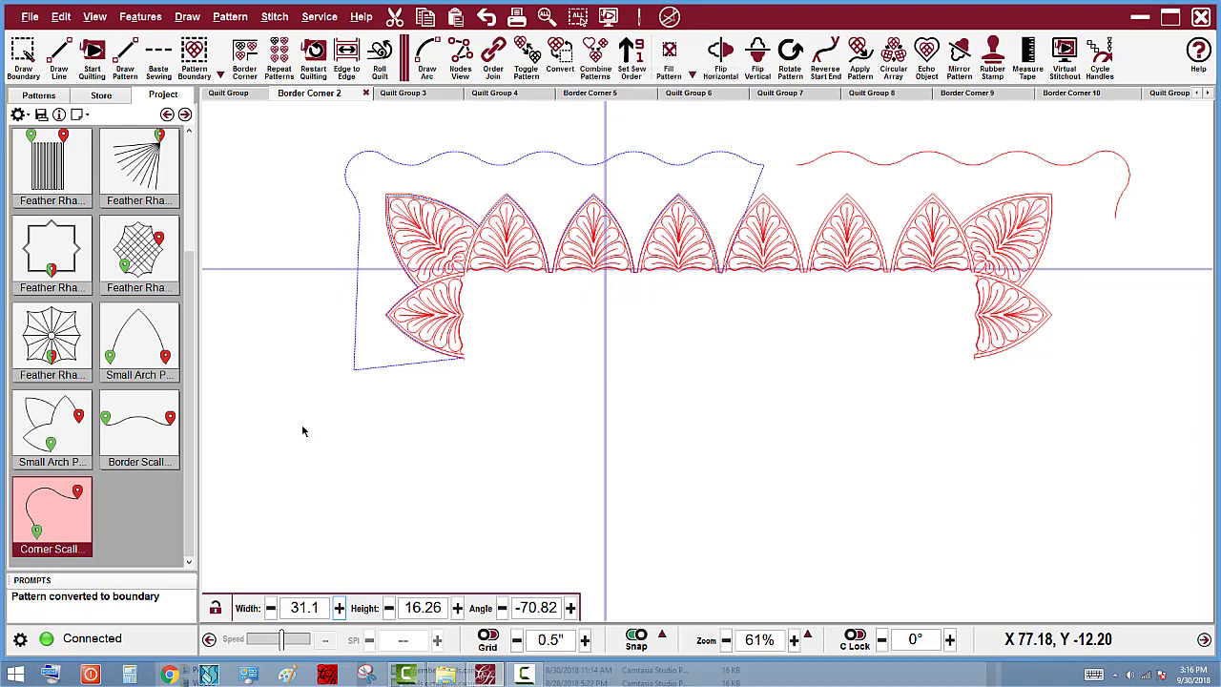
- Place the Feather Rhapsody Piano Key Corner pattern with its lower-right corner on the outer tip of the left corner feather
left_click_drag(191, 445, 195, 259)
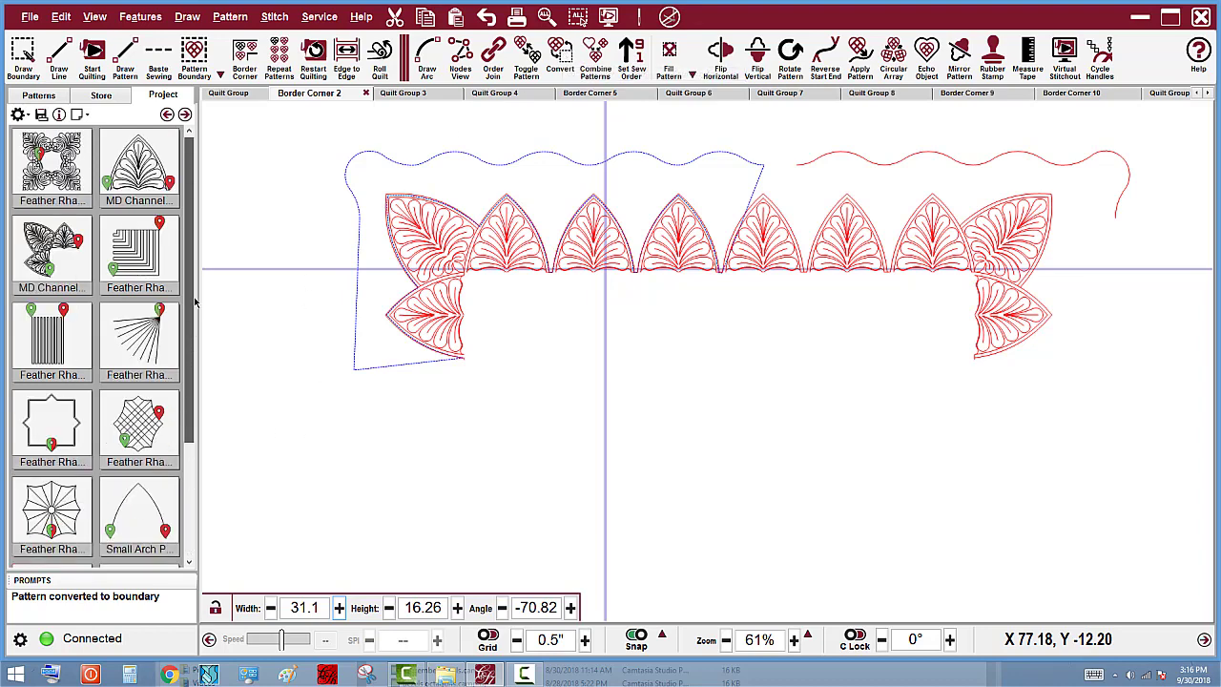
left_click(131, 267)
left_click_drag(132, 267, 349, 163)
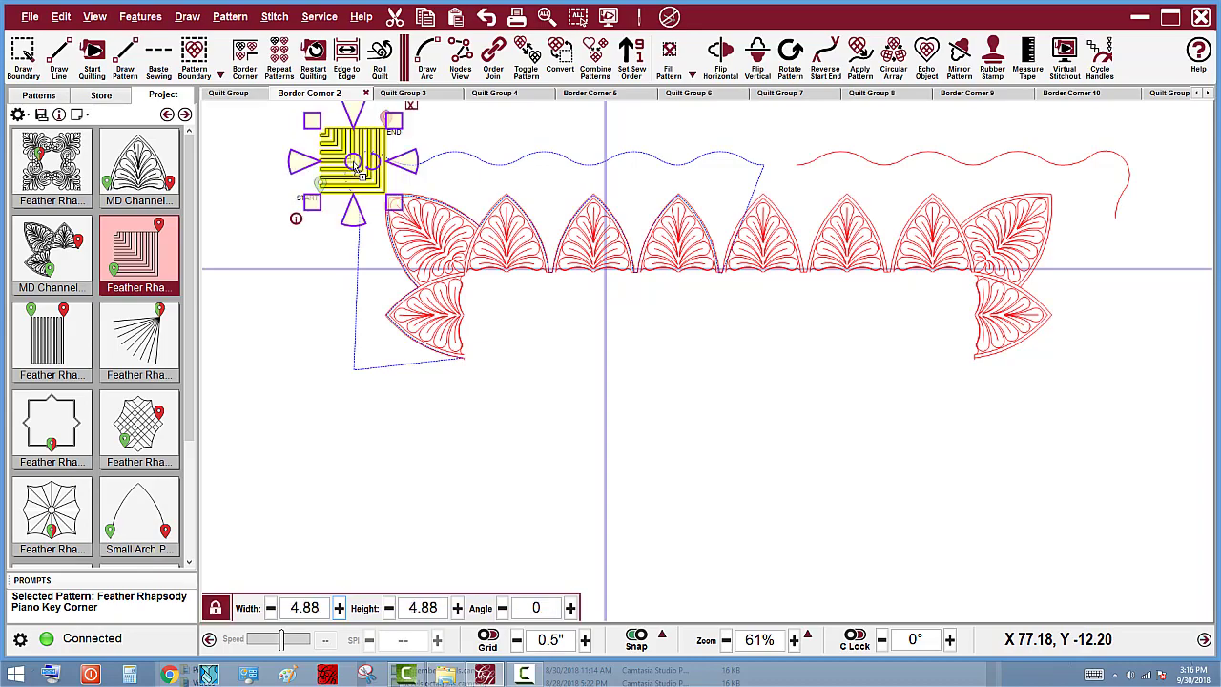
scroll(344, 160, "up", 3)
scroll(401, 114, "up", 1)
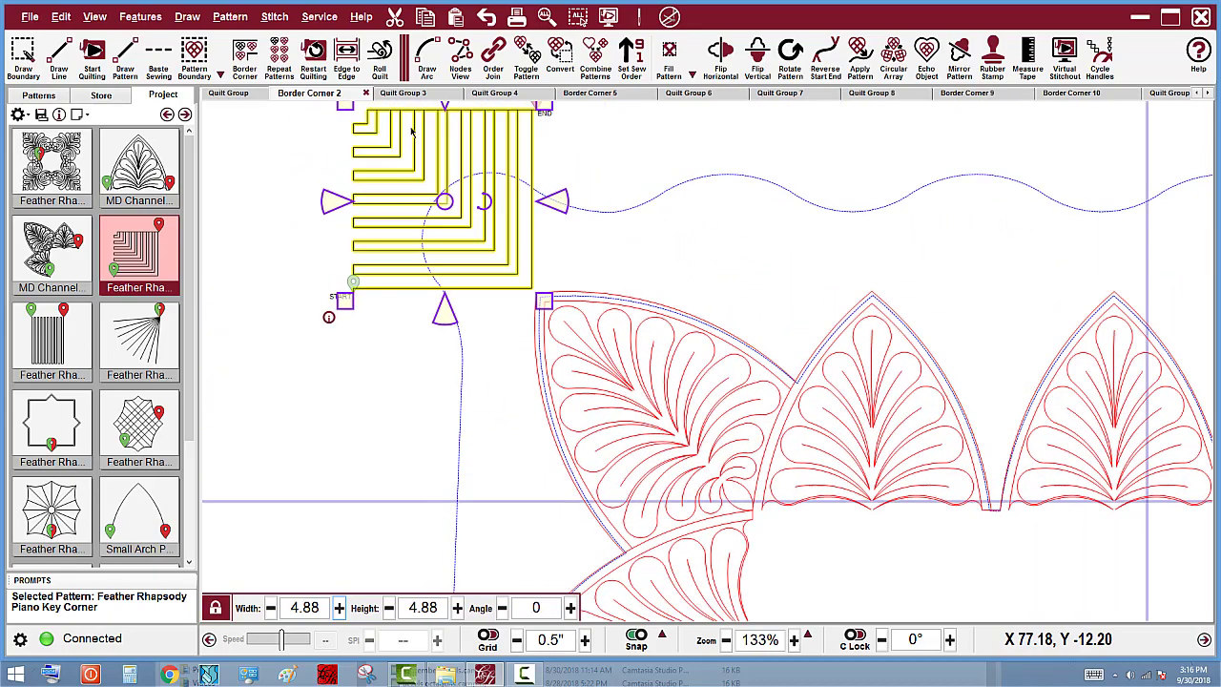
scroll(448, 196, "up", 1)
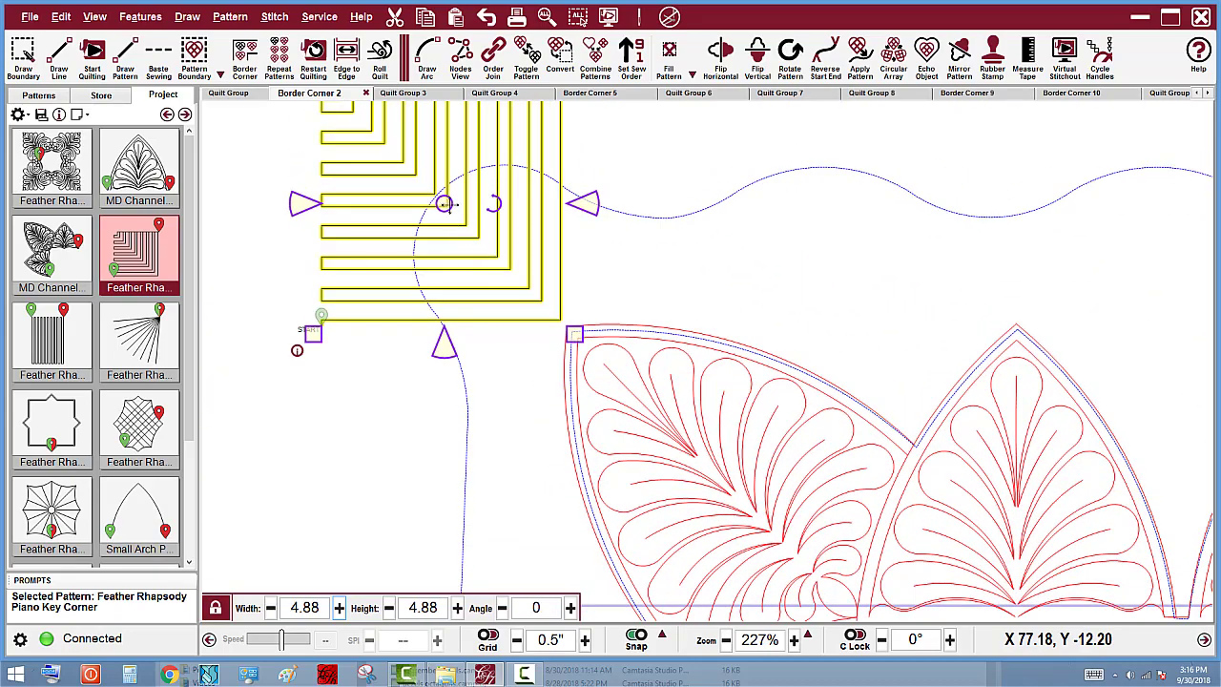
left_click_drag(445, 203, 460, 221)
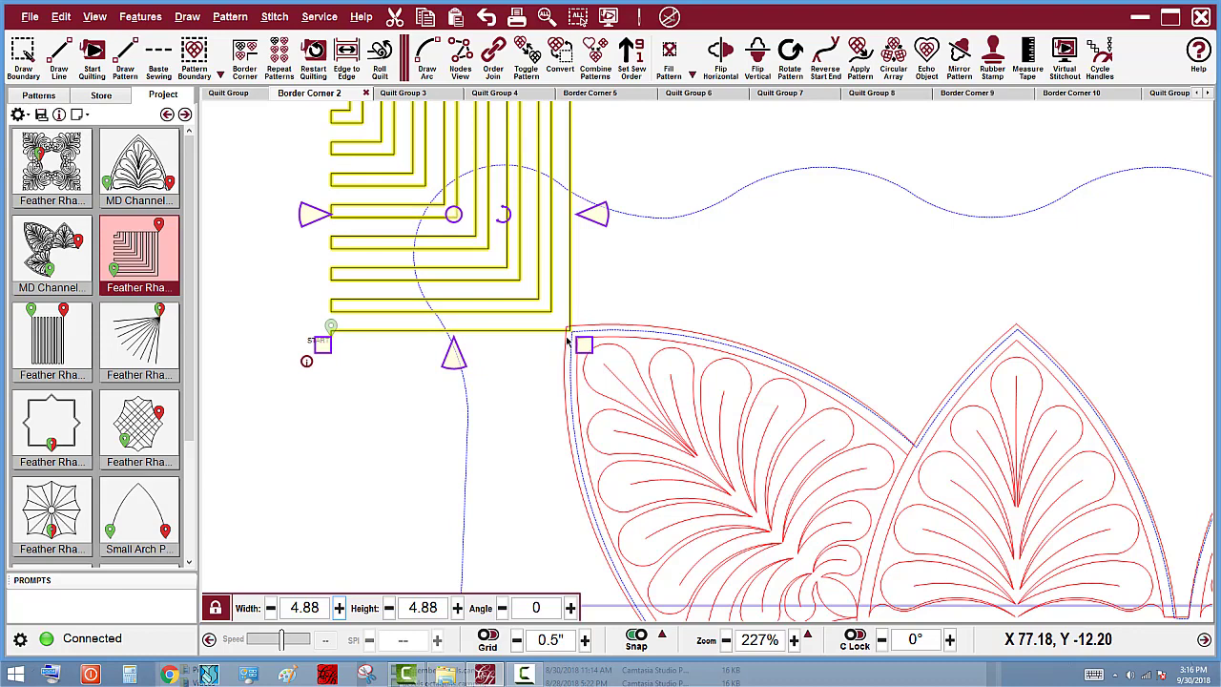
- Copy the piano key corner pattern, rotate the copy in 90-degree steps, and place its lower-left corner on the right corner feather's outer tip
scroll(469, 236, "down", 2)
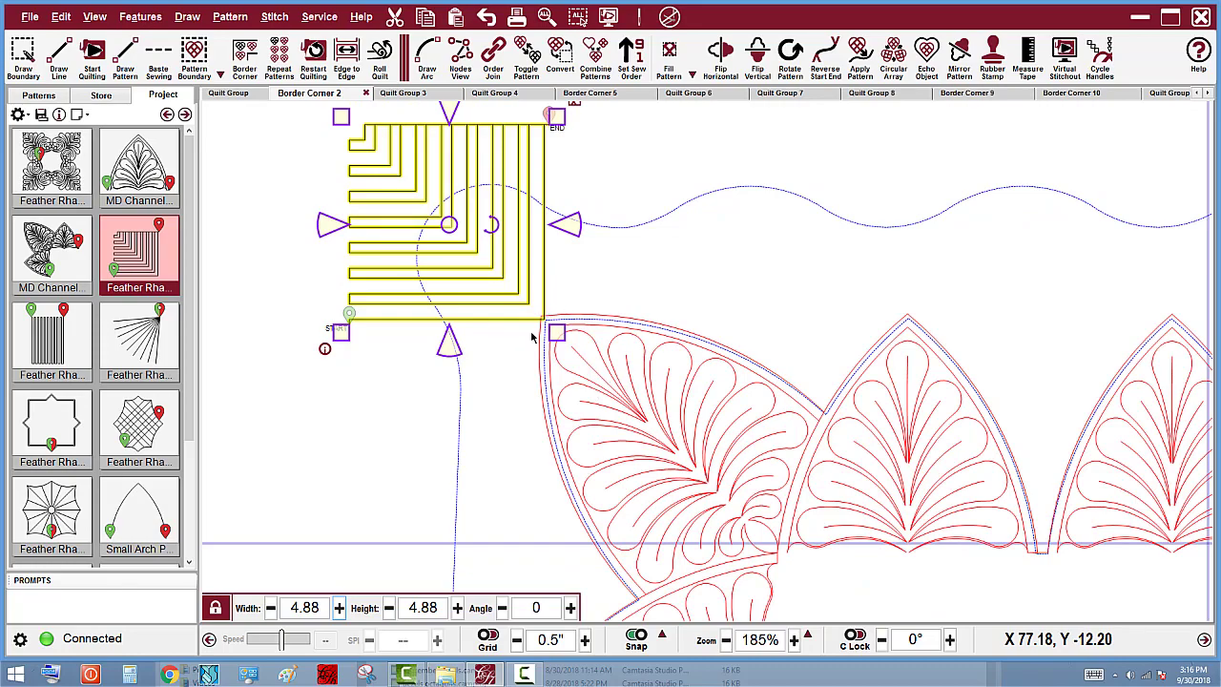
scroll(505, 316, "down", 4)
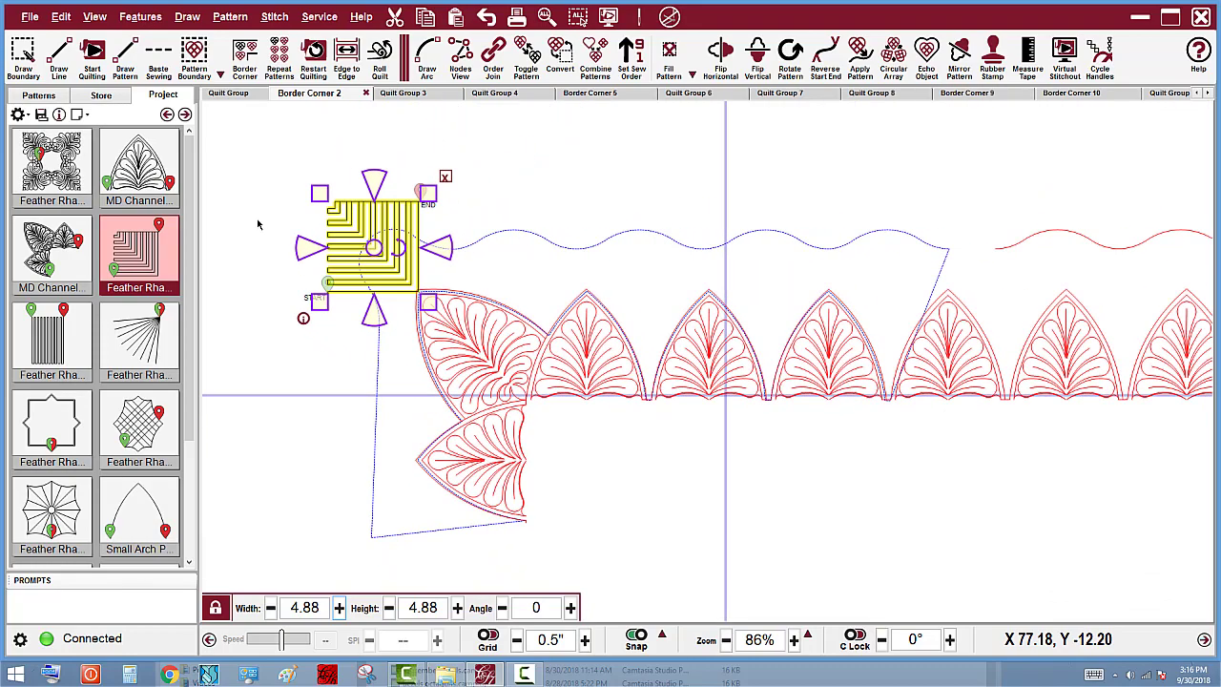
scroll(258, 224, "down", 3)
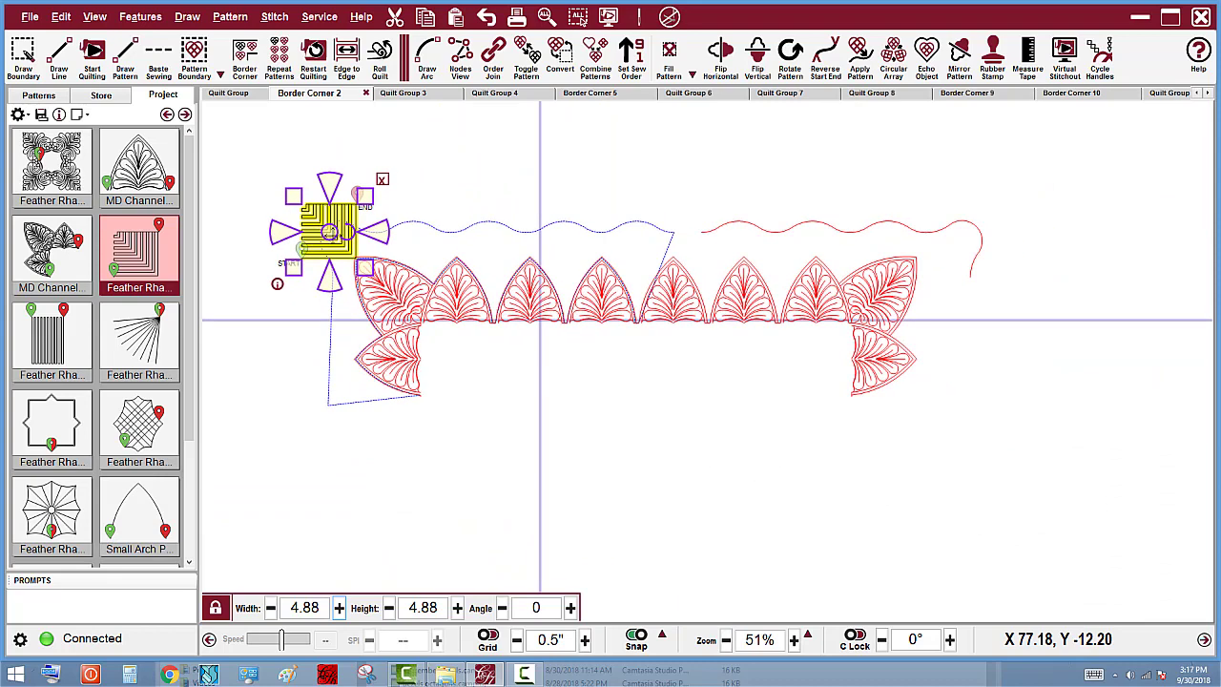
key("ctrl+c")
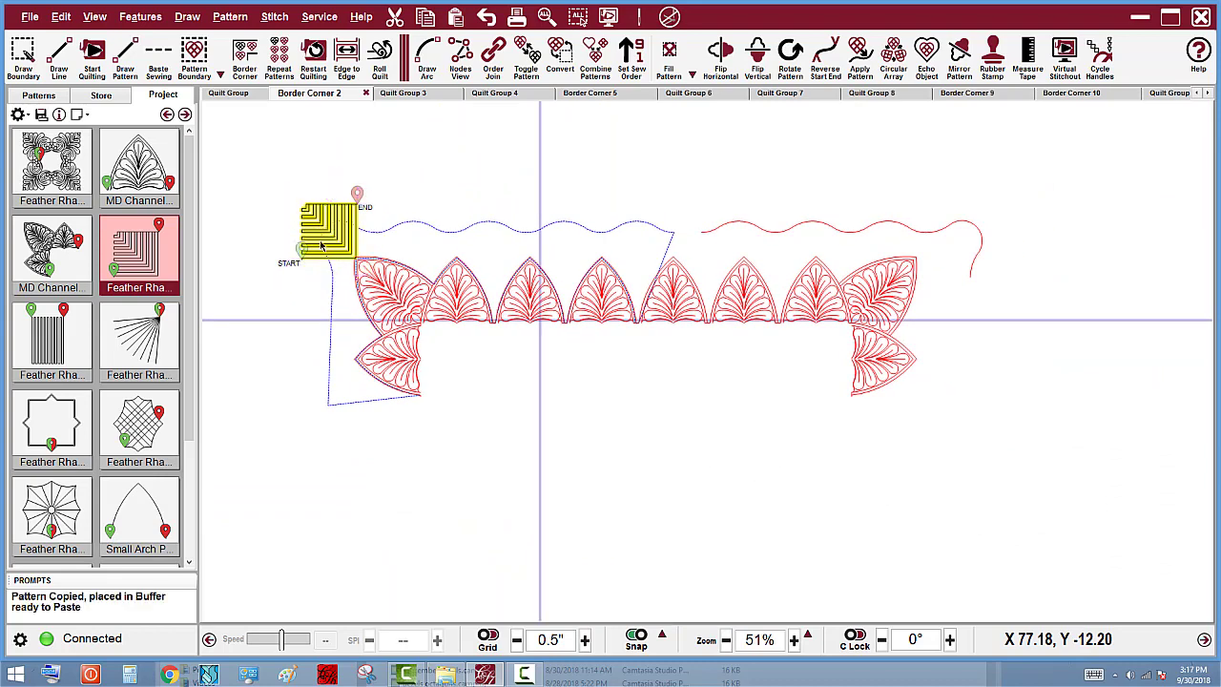
key("ctrl+v")
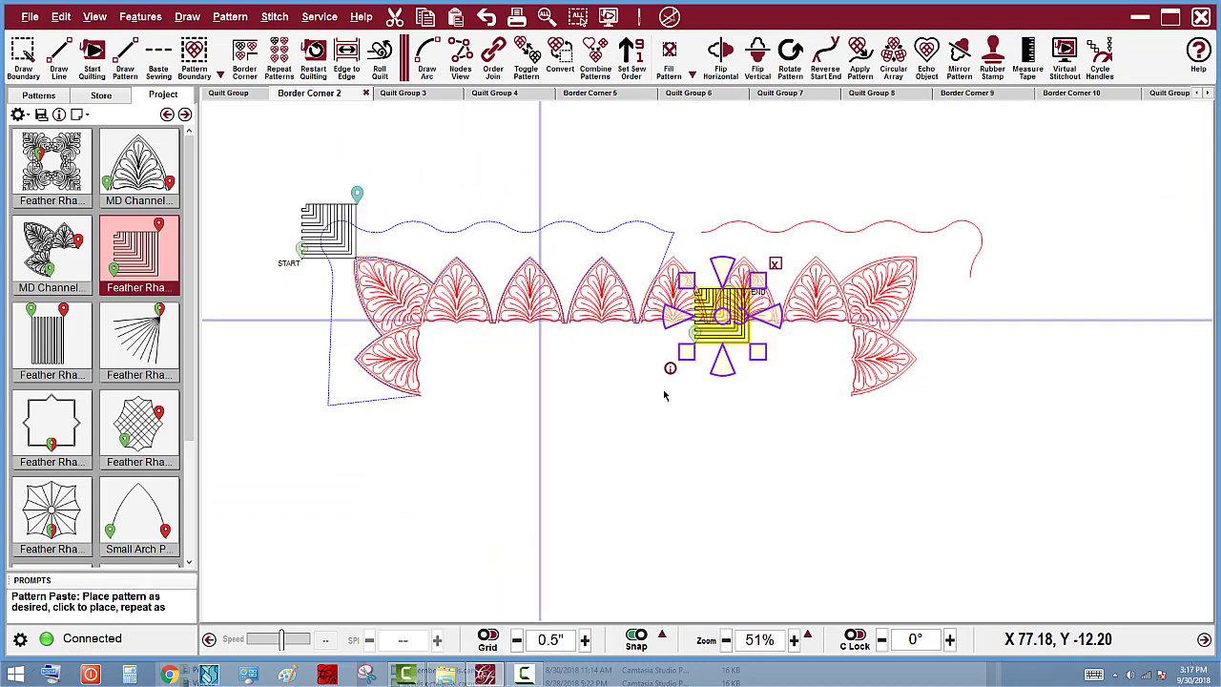
key("r")
key("r")
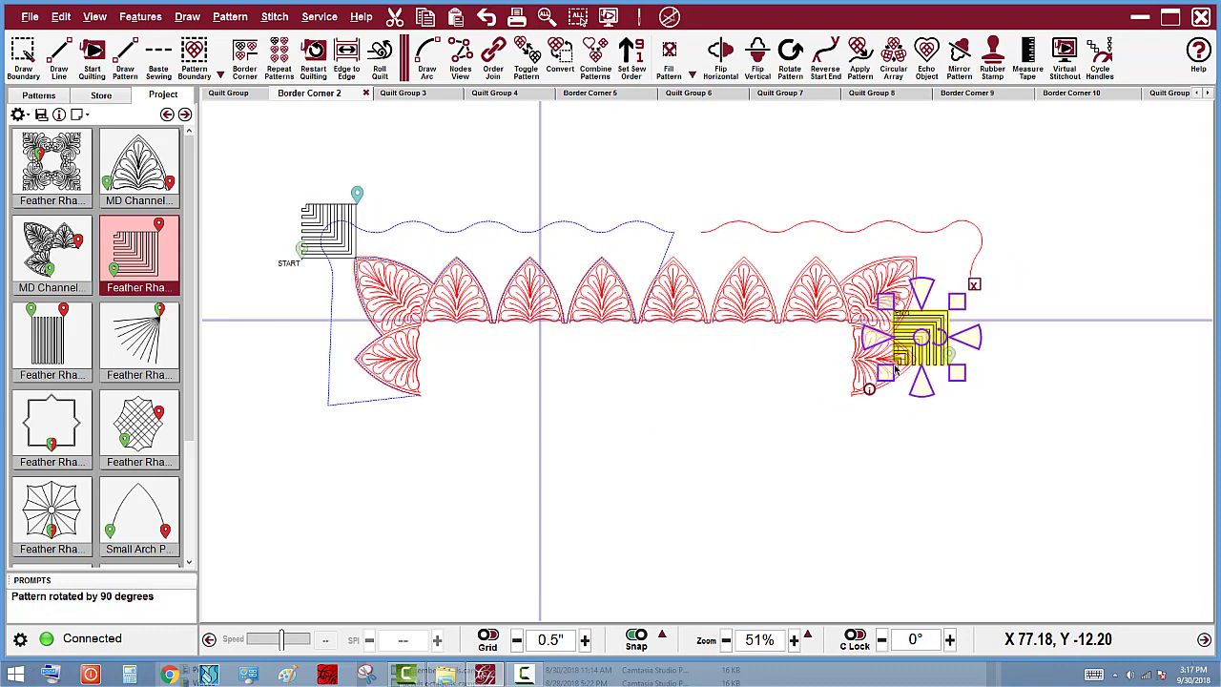
scroll(969, 304, "up", 5)
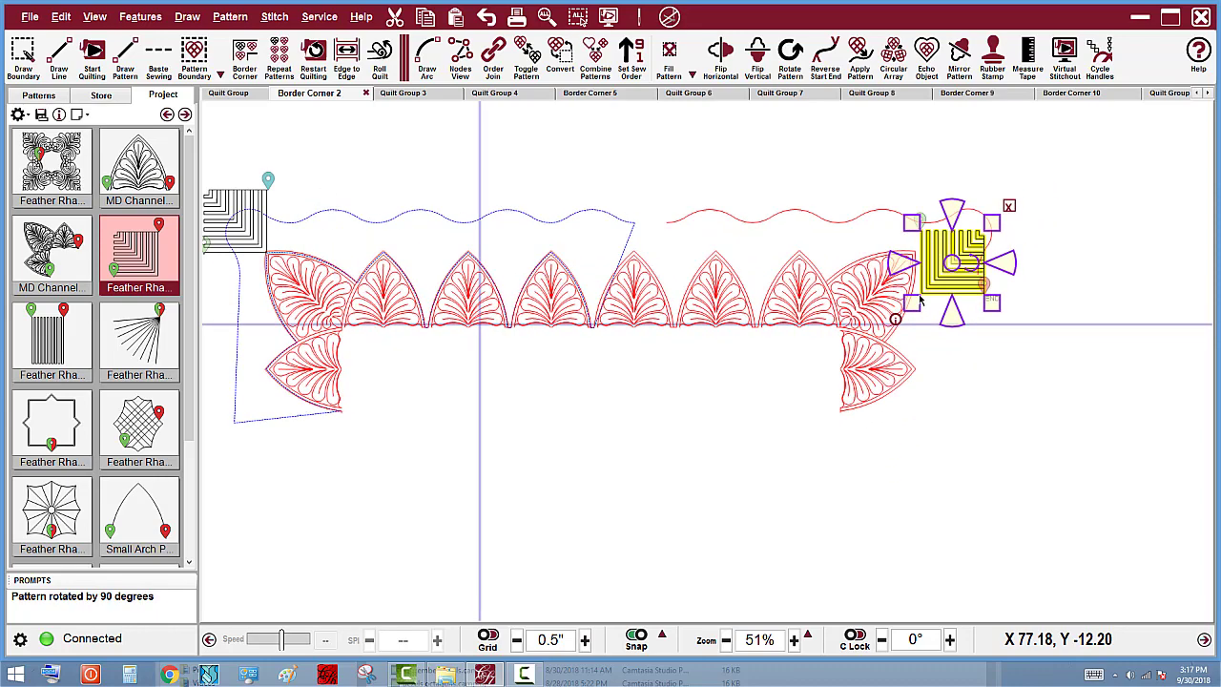
scroll(913, 227, "up", 4)
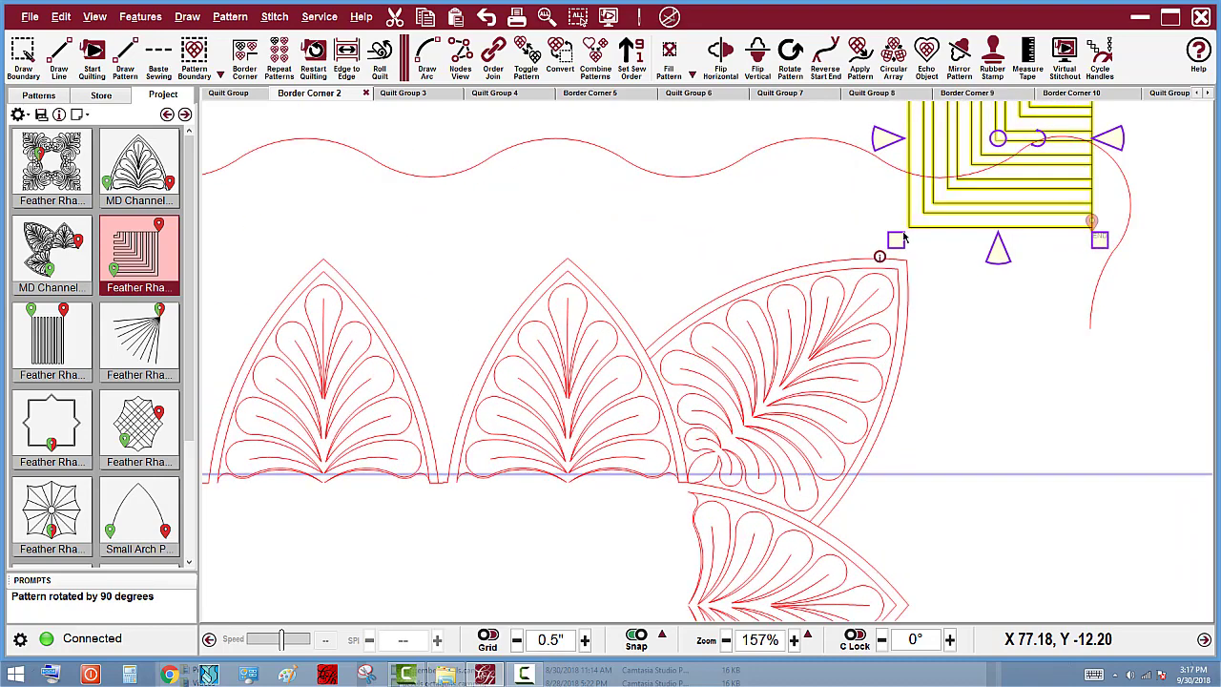
scroll(855, 311, "down", 1)
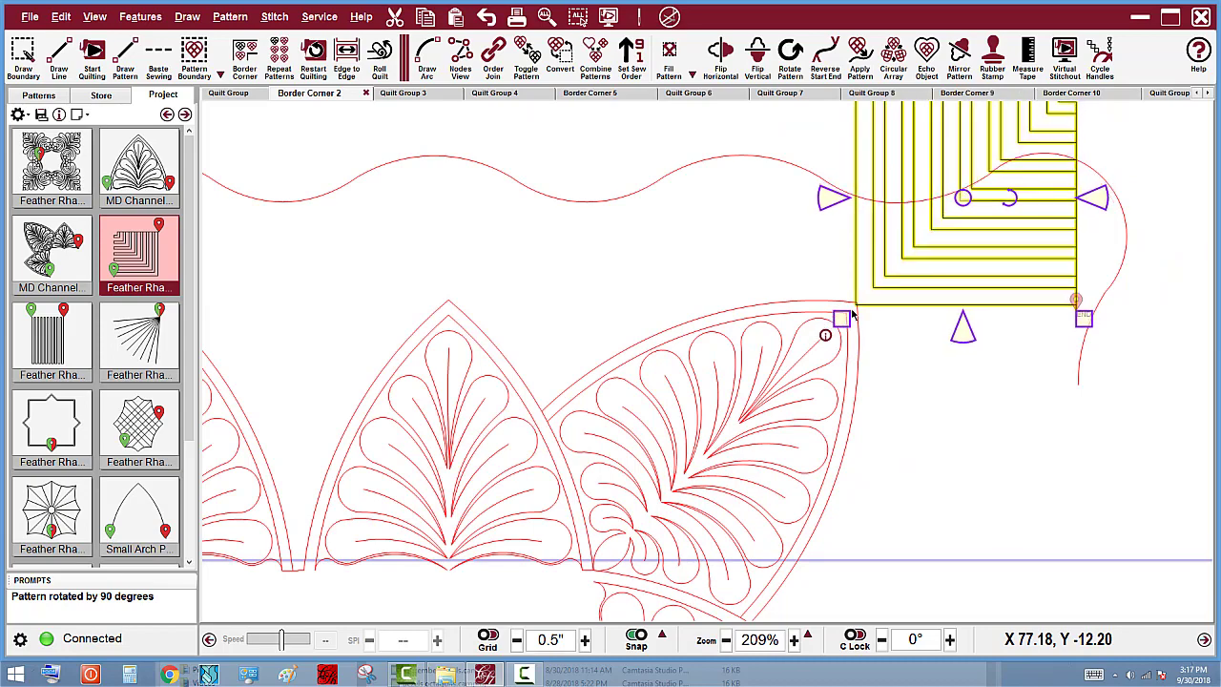
left_click(854, 313)
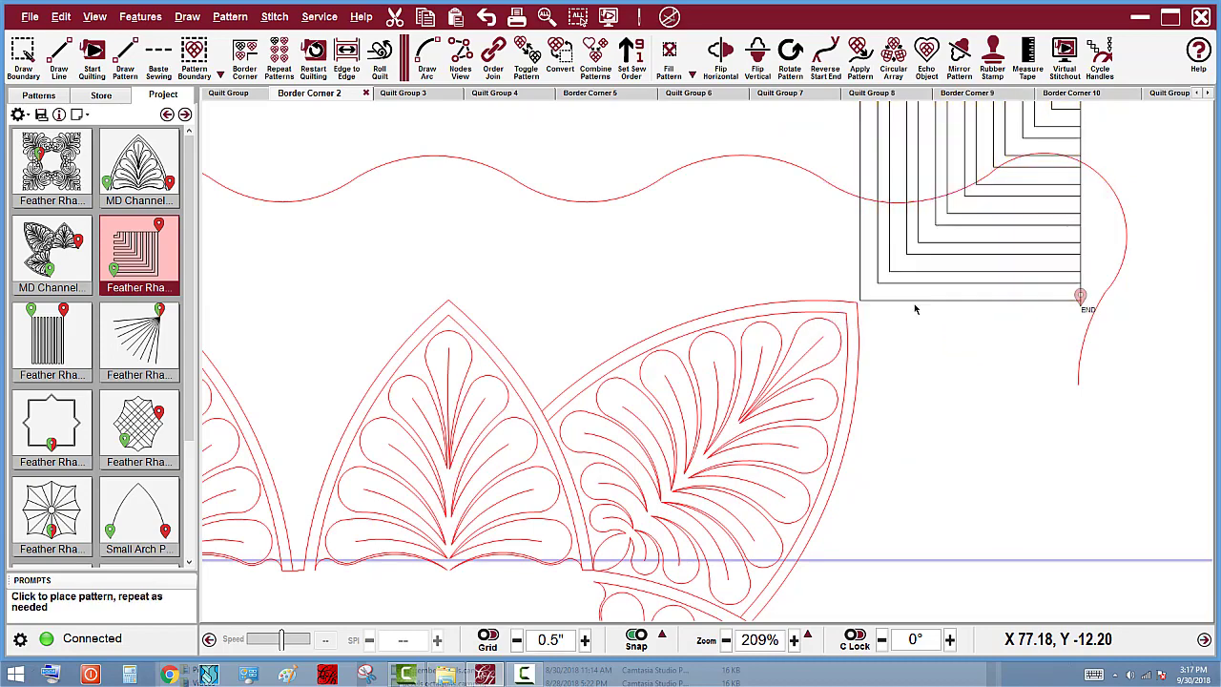
- Measure the horizontal distance between the upper inner corners of the two piano key corner patterns
scroll(913, 305, "down", 3)
scroll(1189, 291, "down", 4)
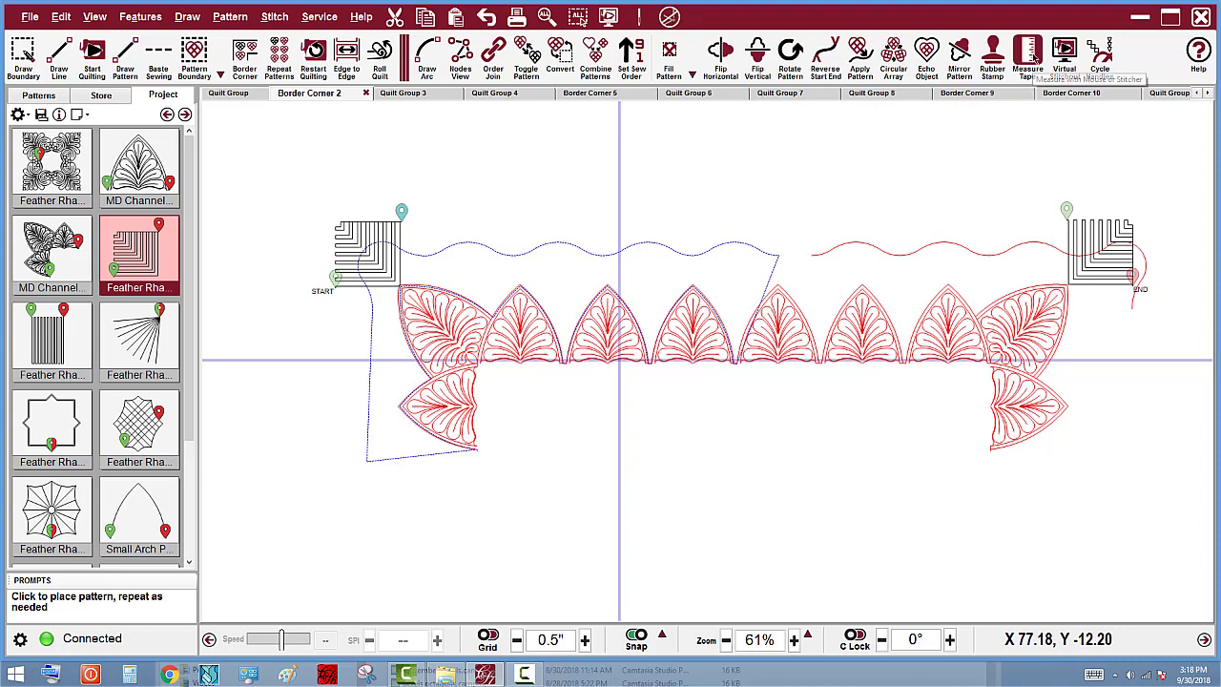
left_click(1030, 59)
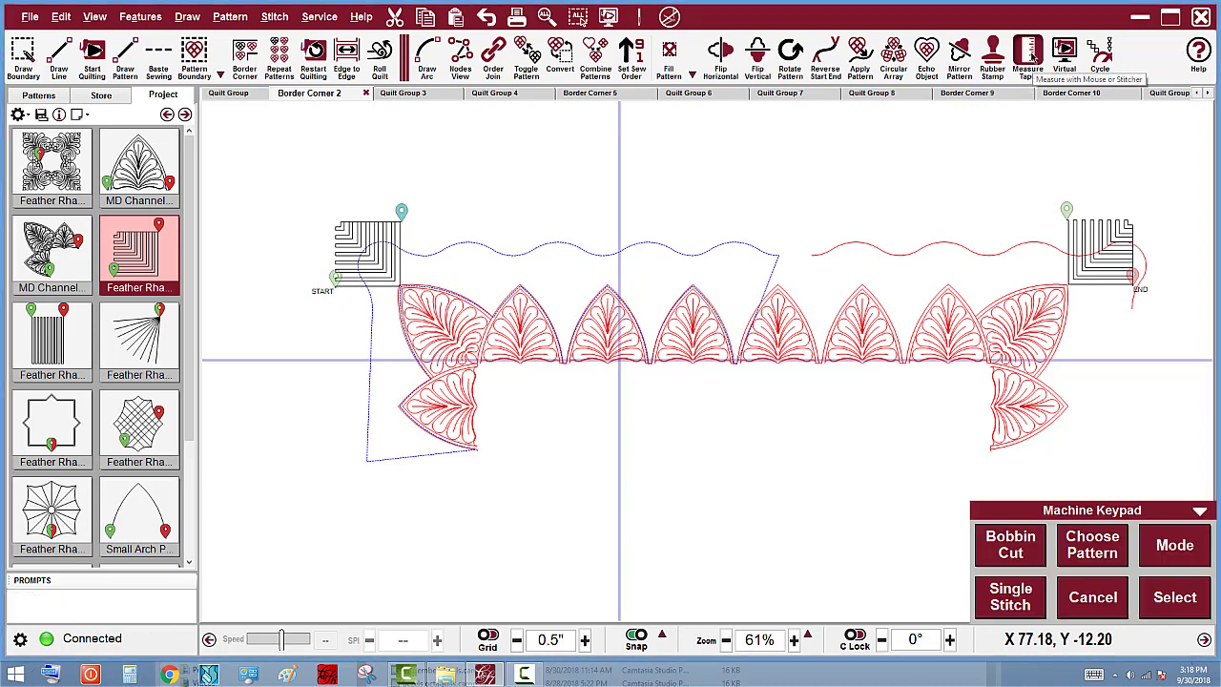
left_click(402, 224)
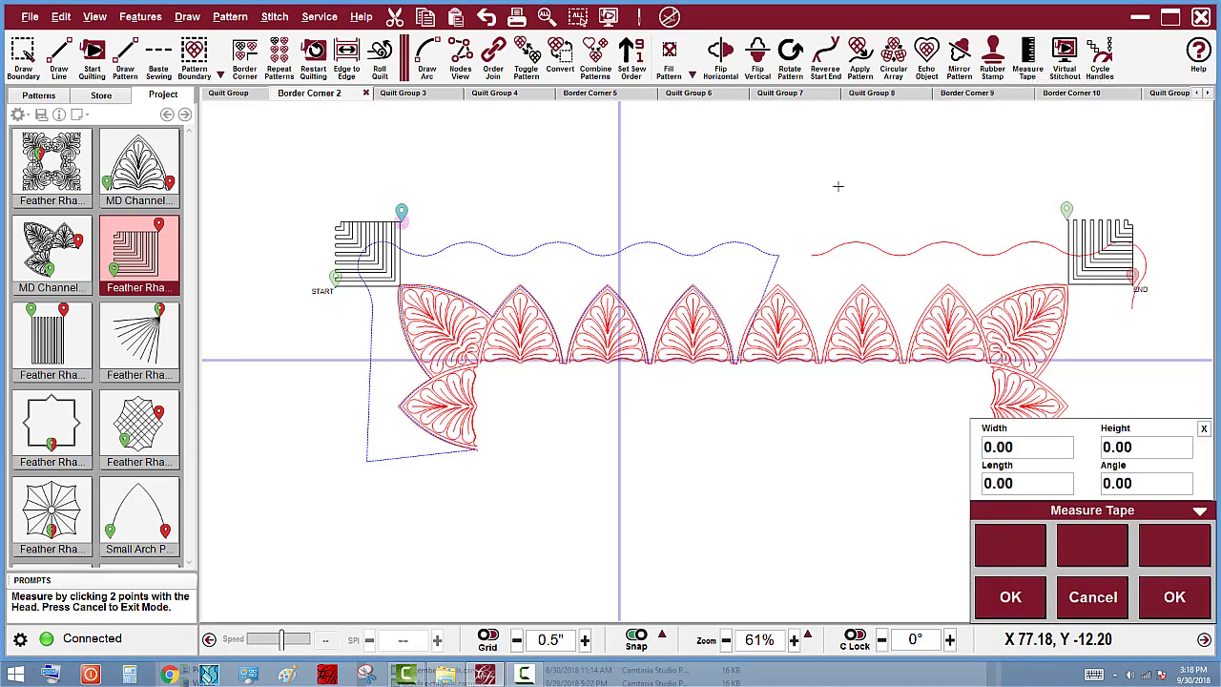
left_click(1060, 232)
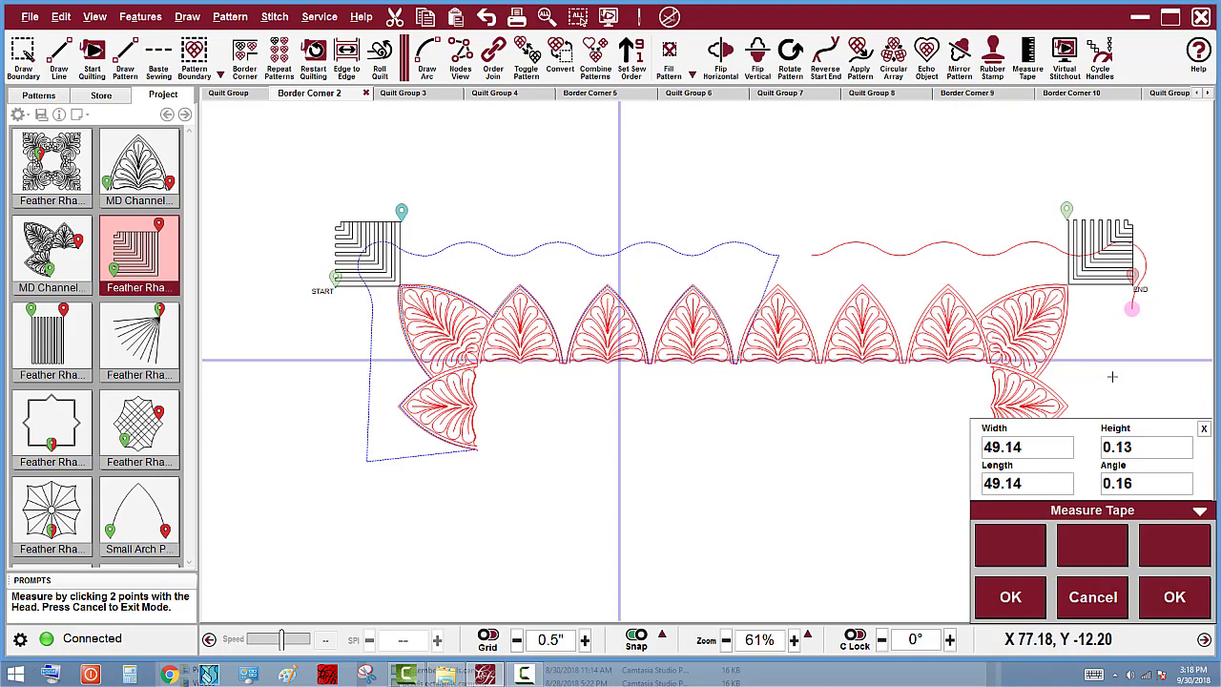
left_click(1093, 596)
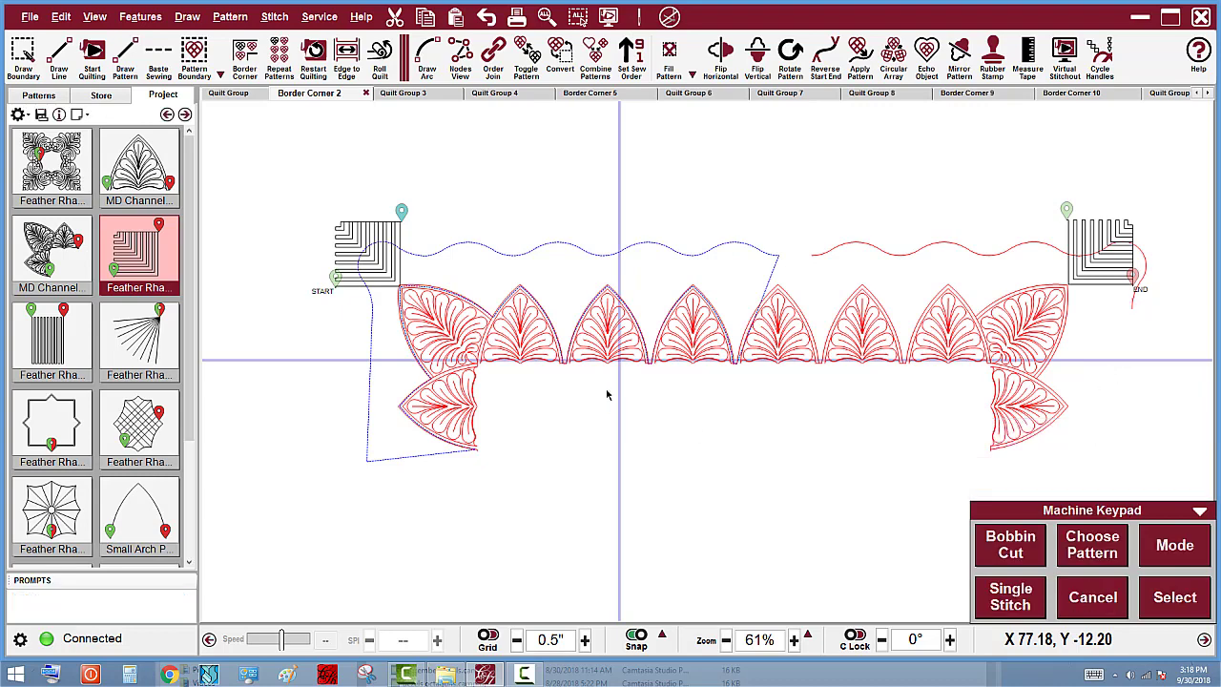
- Start repeating the Feather Rhapsody Piano Keys pattern, with its Startpoint at the left corner pattern's upper-right corner
left_click(50, 334)
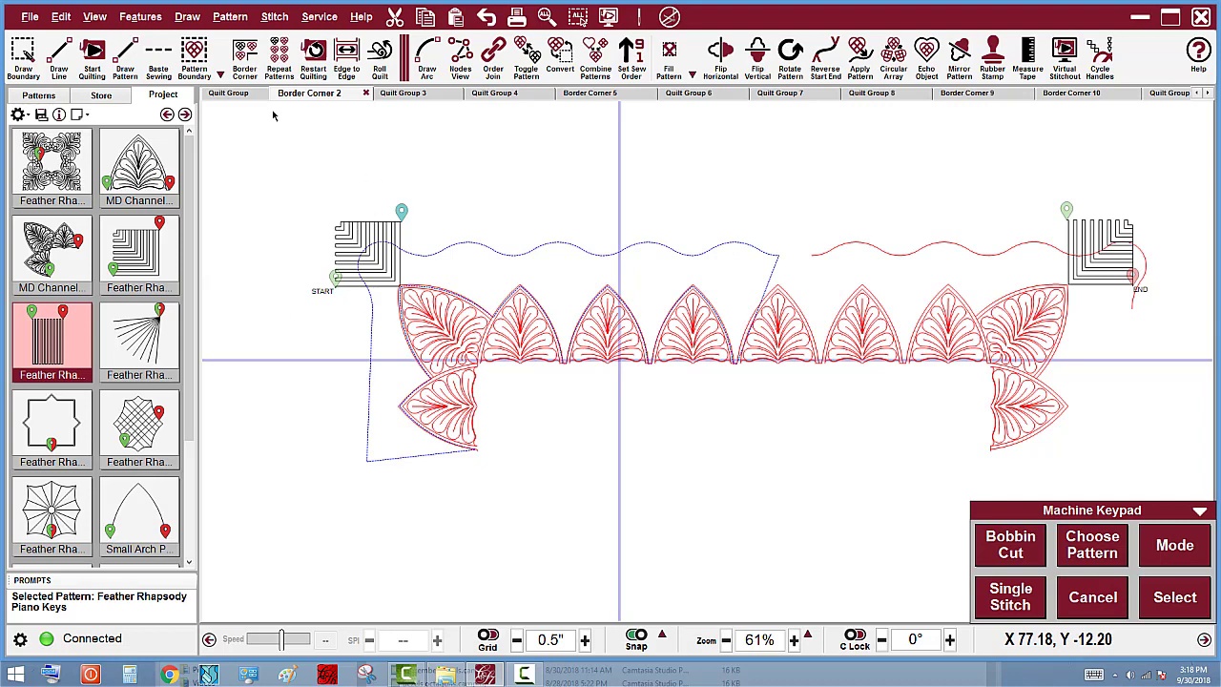
left_click(278, 56)
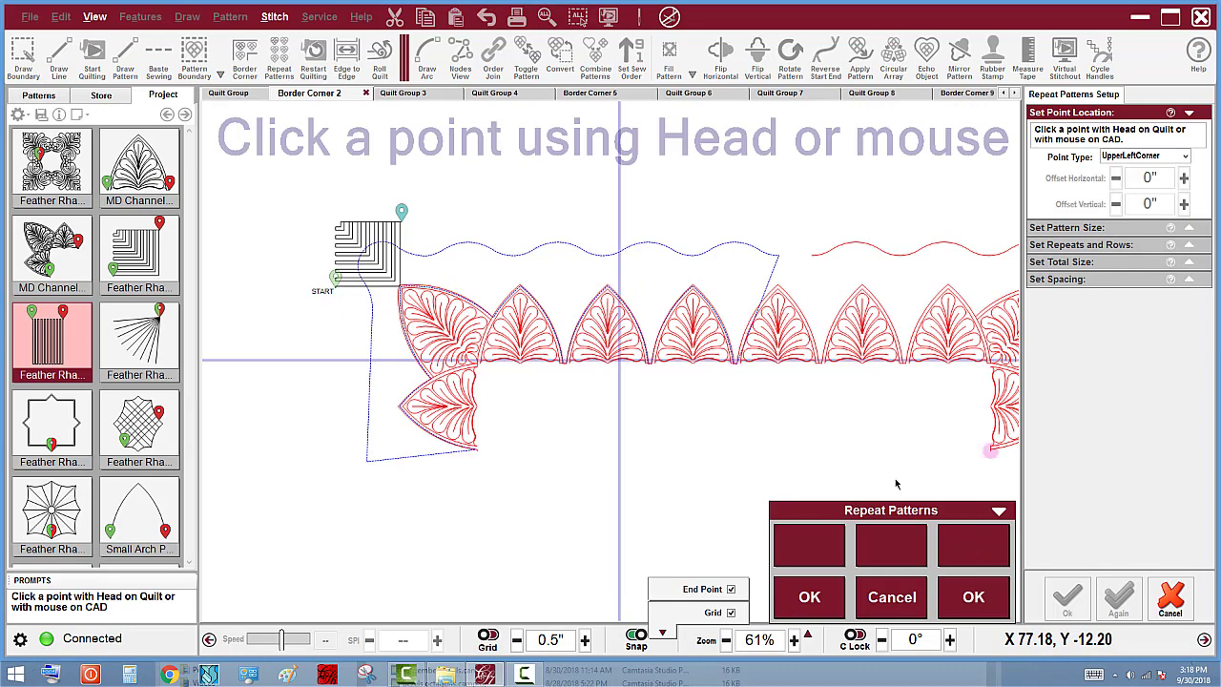
scroll(721, 437, "down", 2)
scroll(556, 283, "up", 6)
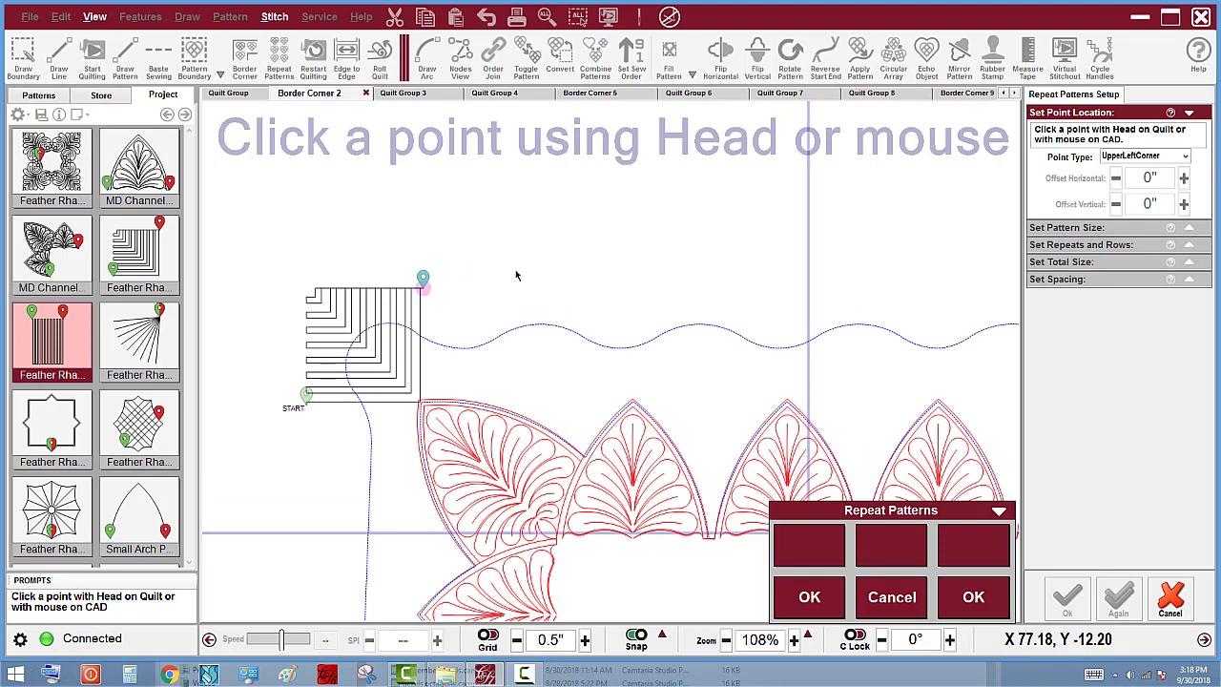
left_click(1187, 157)
left_click(1187, 158)
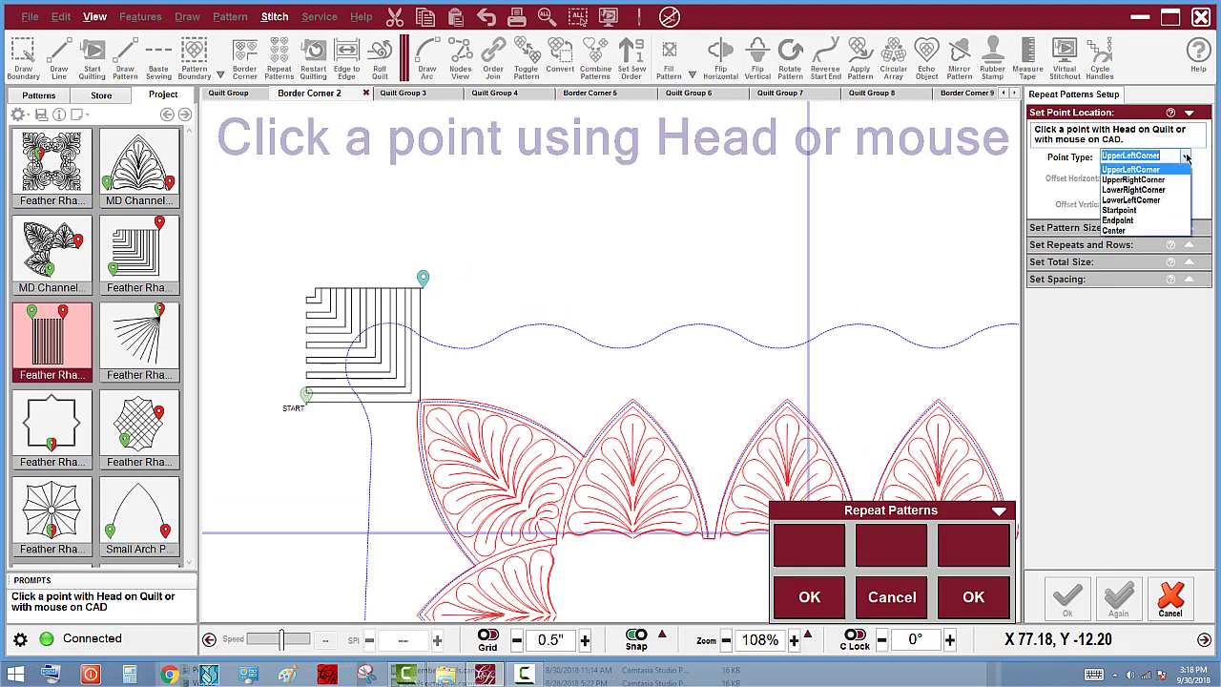
left_click(1141, 214)
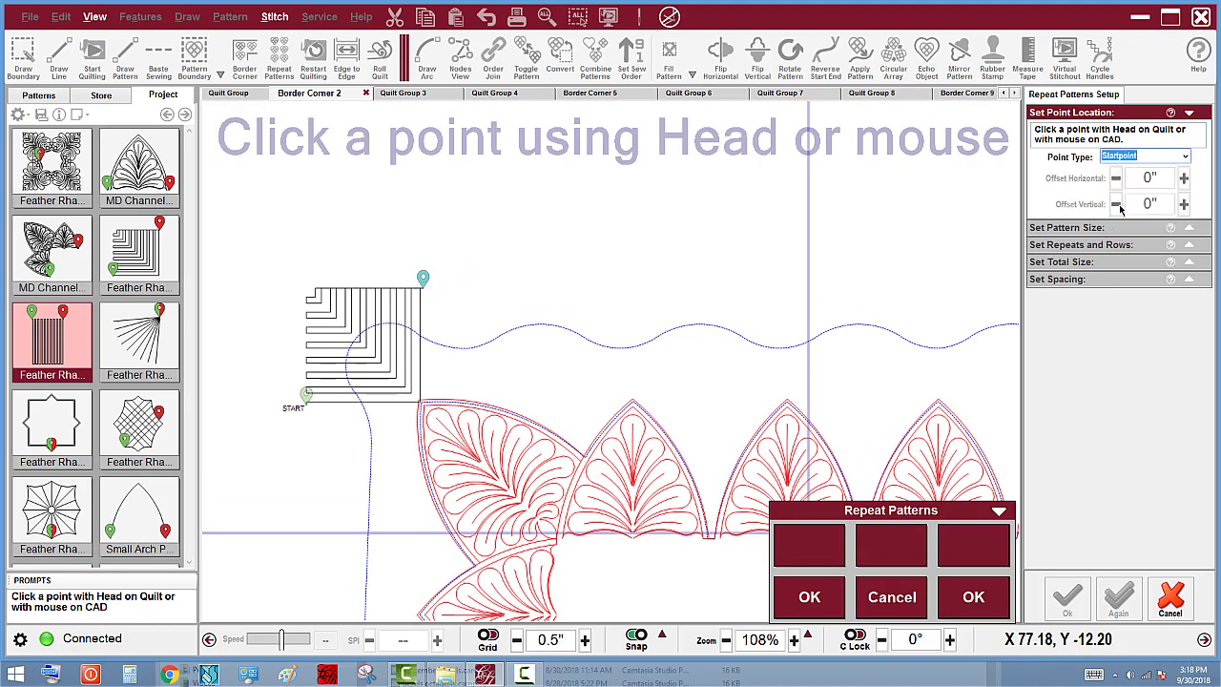
left_click(428, 295)
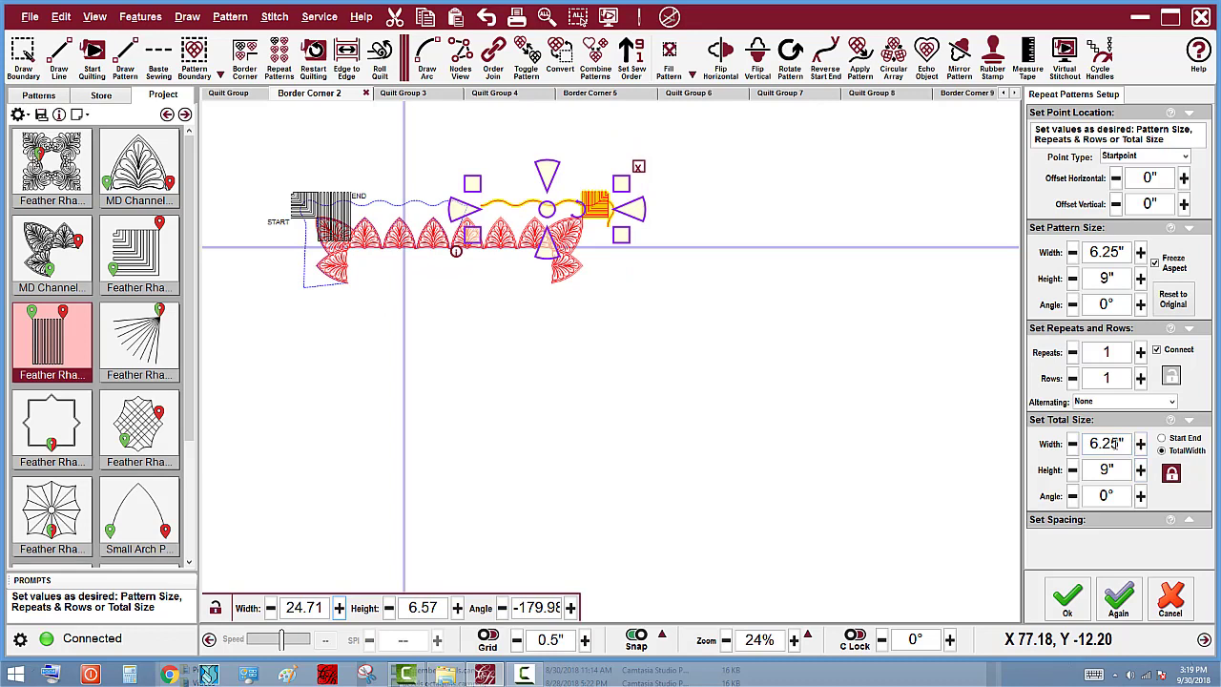
- Set the total width of the piano key row to the measured 49.14" with 8 repeats, and apply it
left_click(1117, 444)
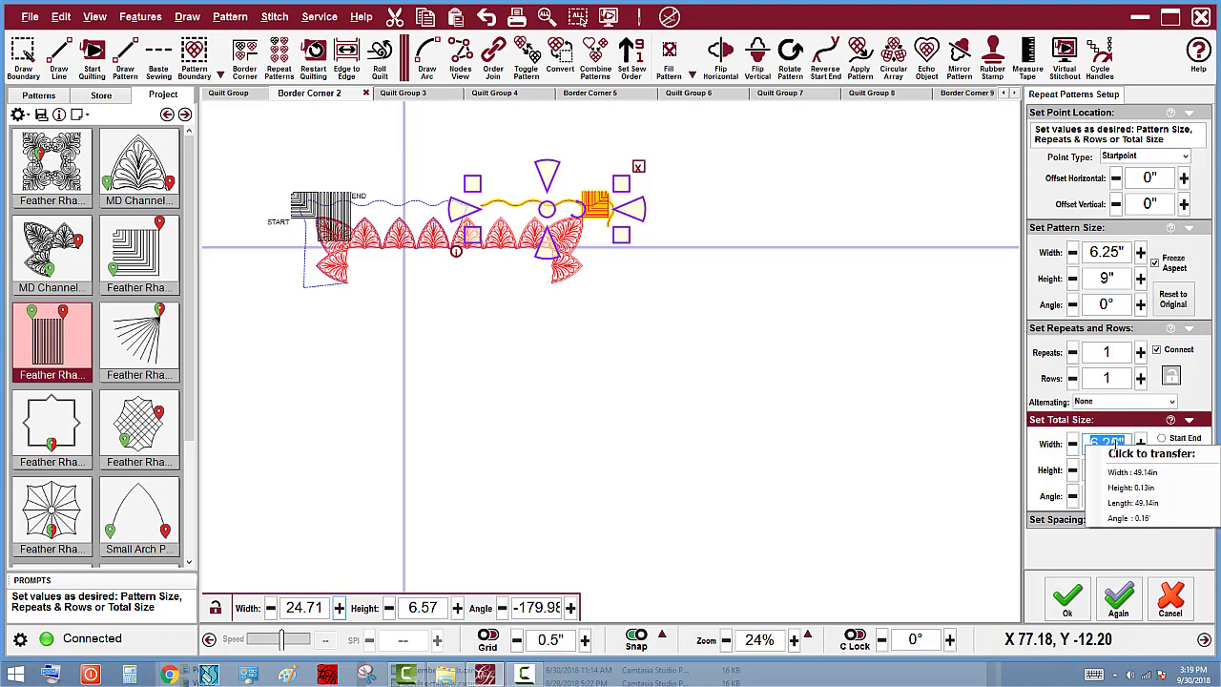
left_click(1118, 474)
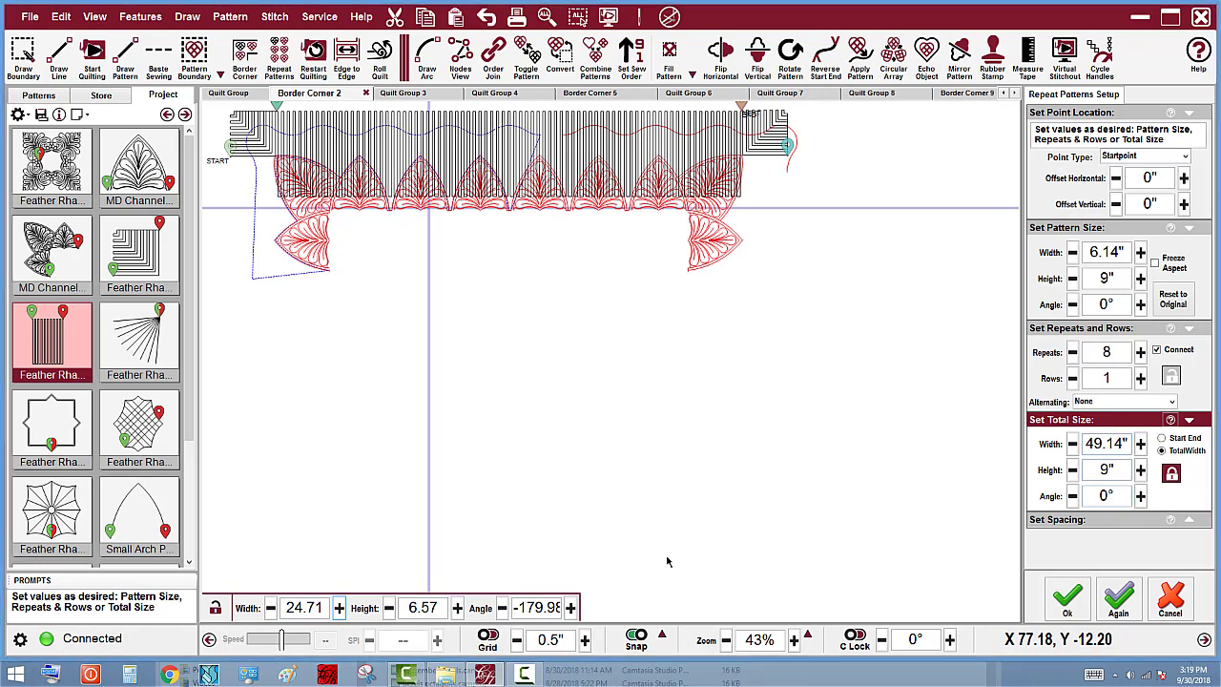
left_click(1068, 603)
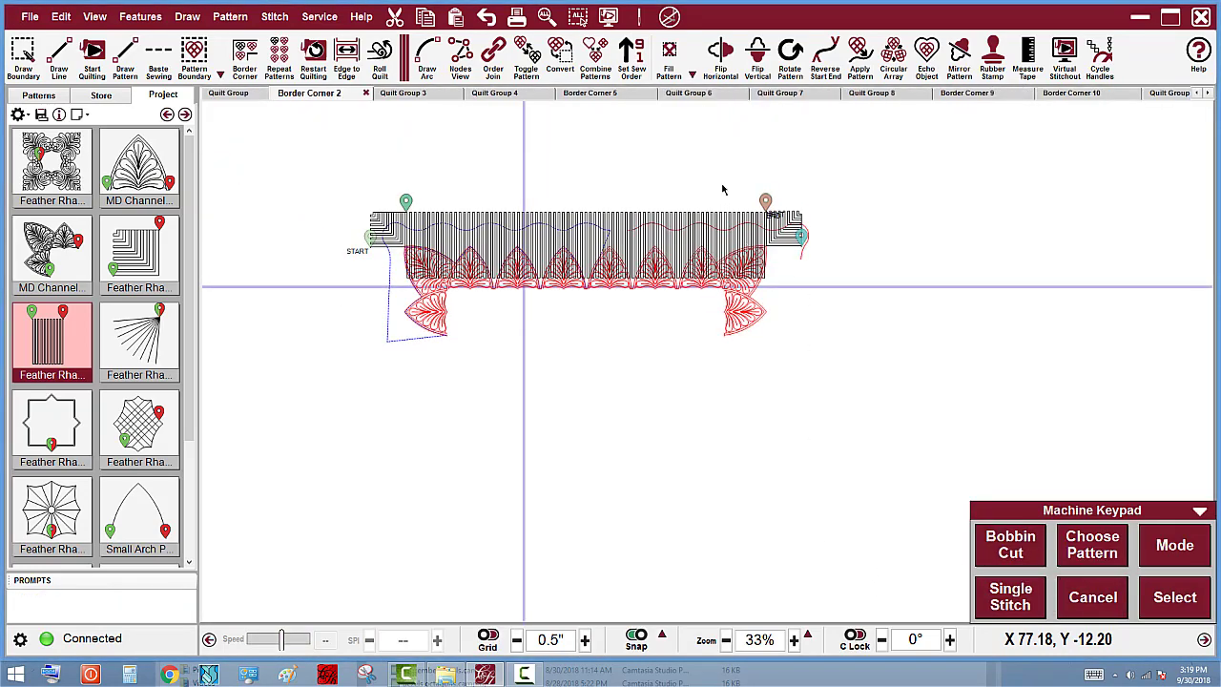
- Toggle the four right piano key repeats, the right corner pattern and the right scallop line together as sewn
scroll(757, 218, "up", 3)
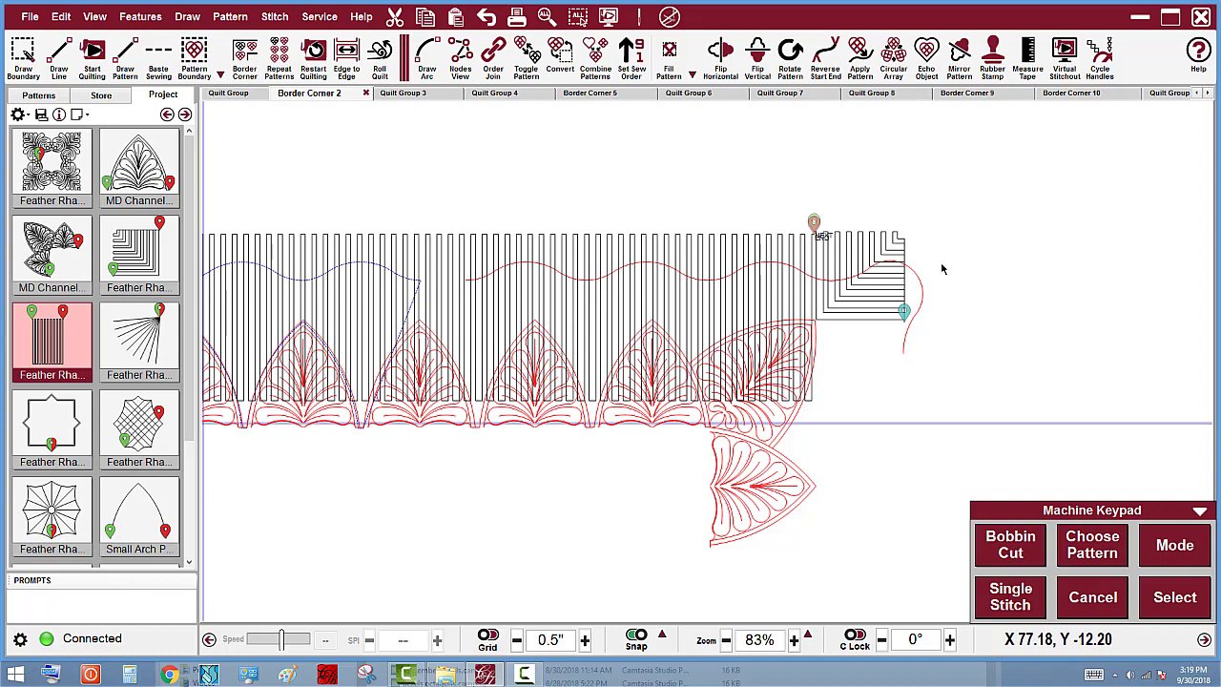
scroll(1145, 221, "down", 4)
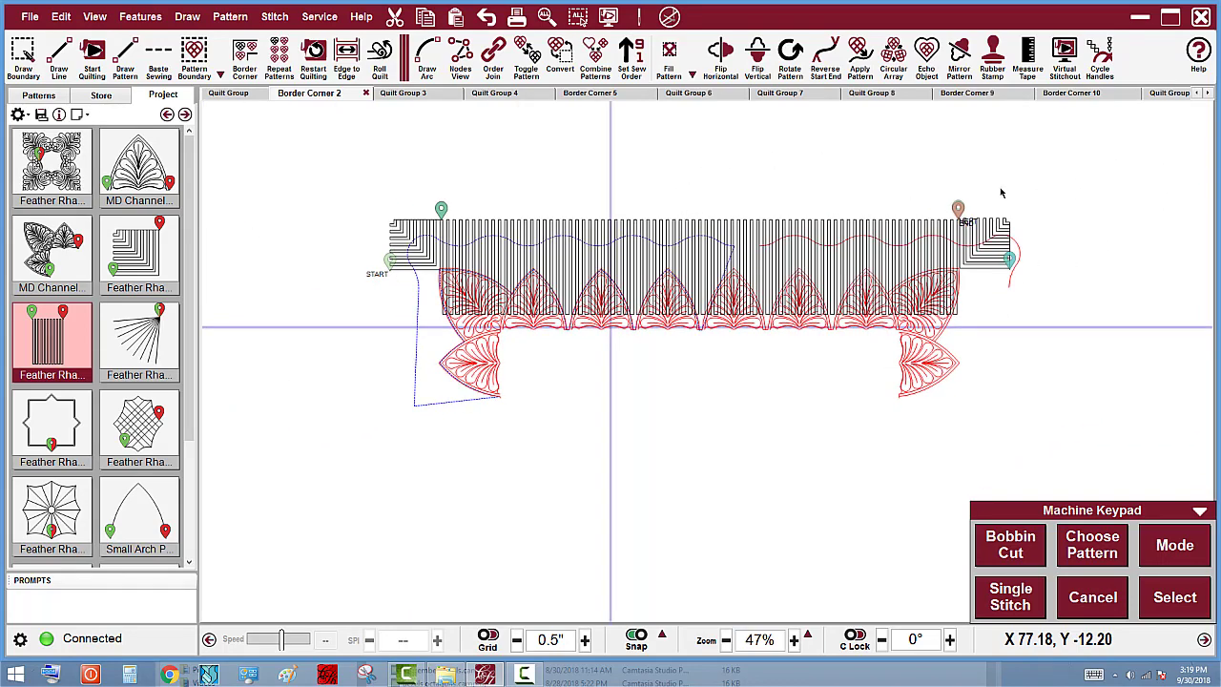
left_click_drag(1037, 245, 714, 218)
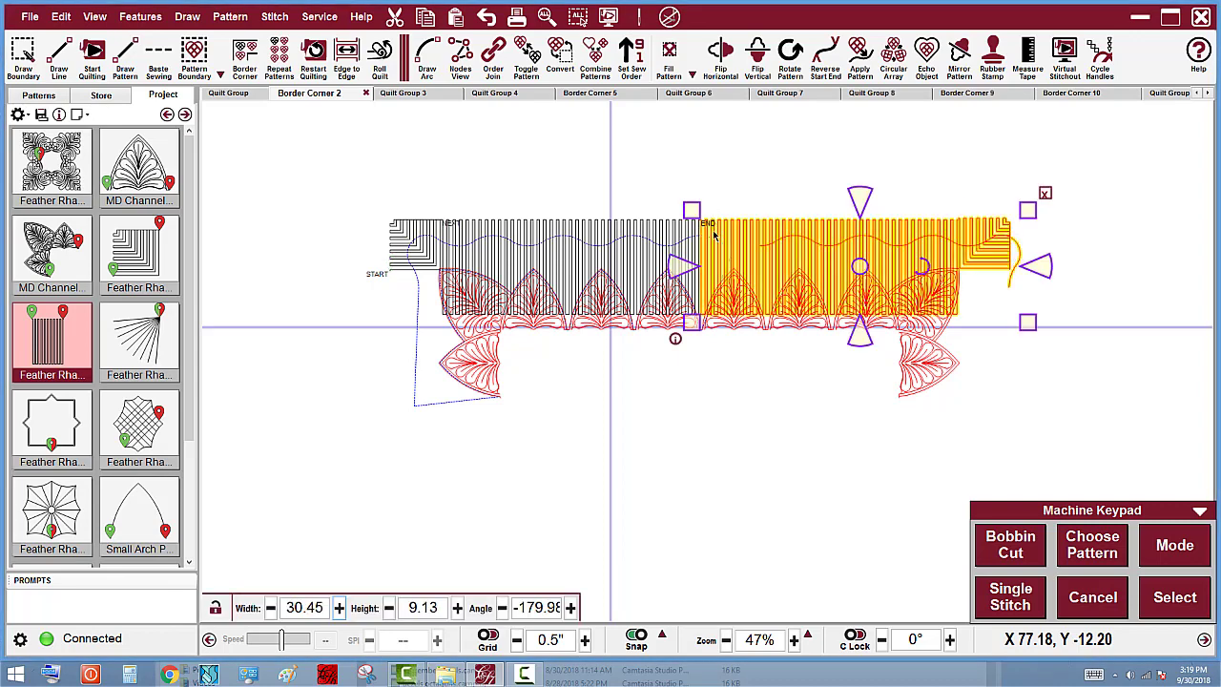
scroll(714, 235, "up", 3)
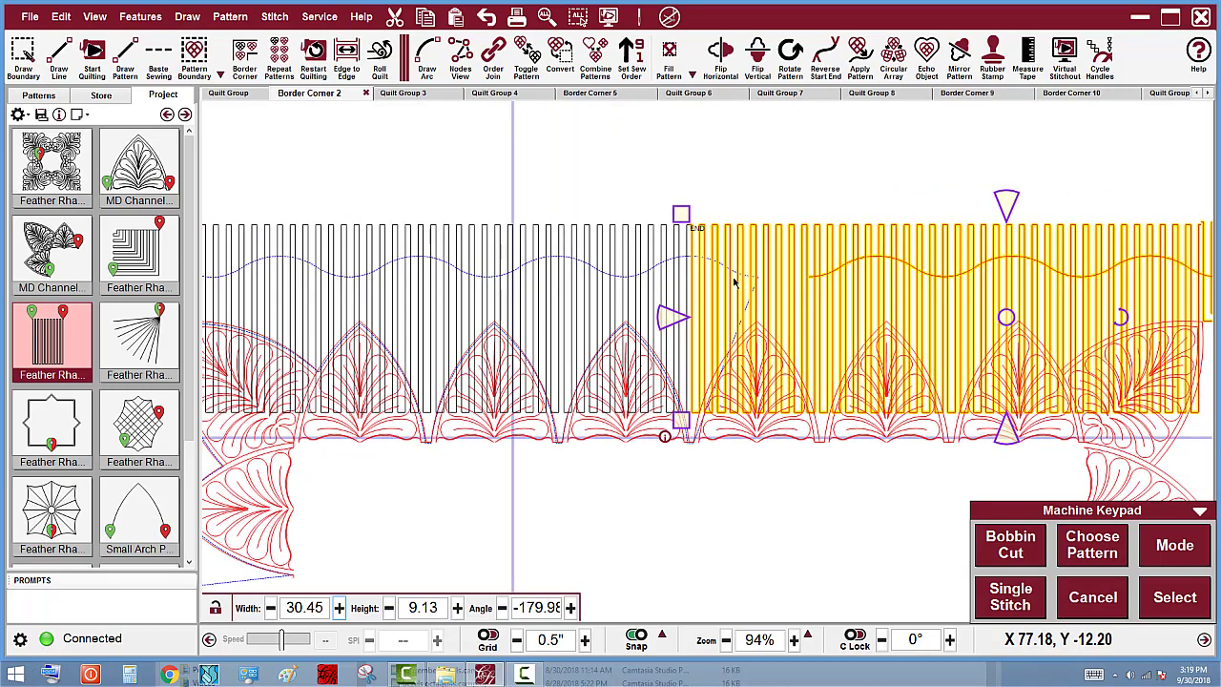
left_click(530, 55)
left_click(524, 51)
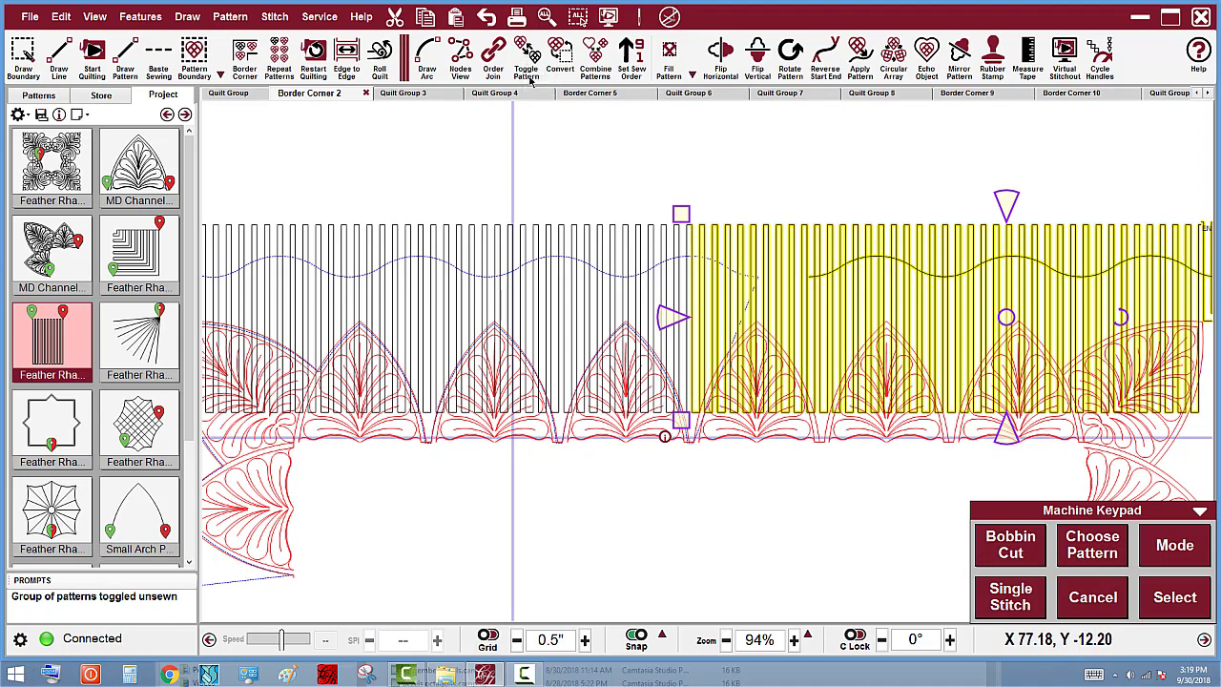
scroll(764, 205, "down", 2)
left_click(847, 160)
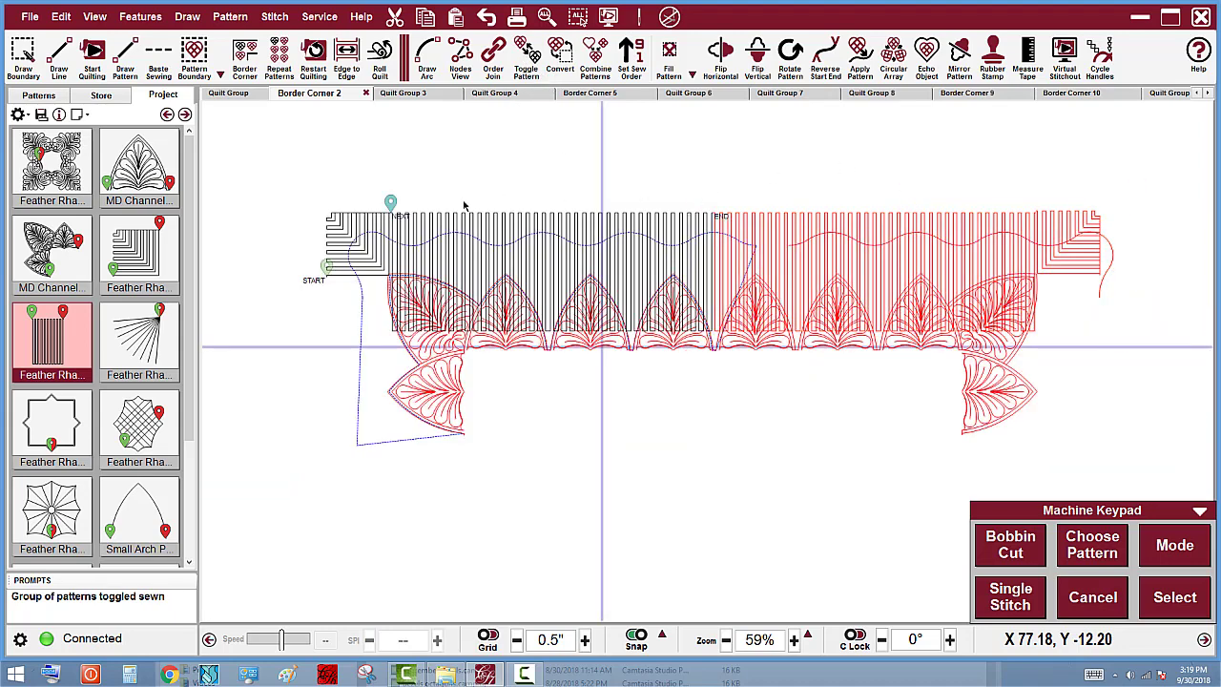
- Stretch the three unsewn piano key repeats over the straight arches down just past the arch bases, to about 10.8" high
scroll(469, 286, "up", 1)
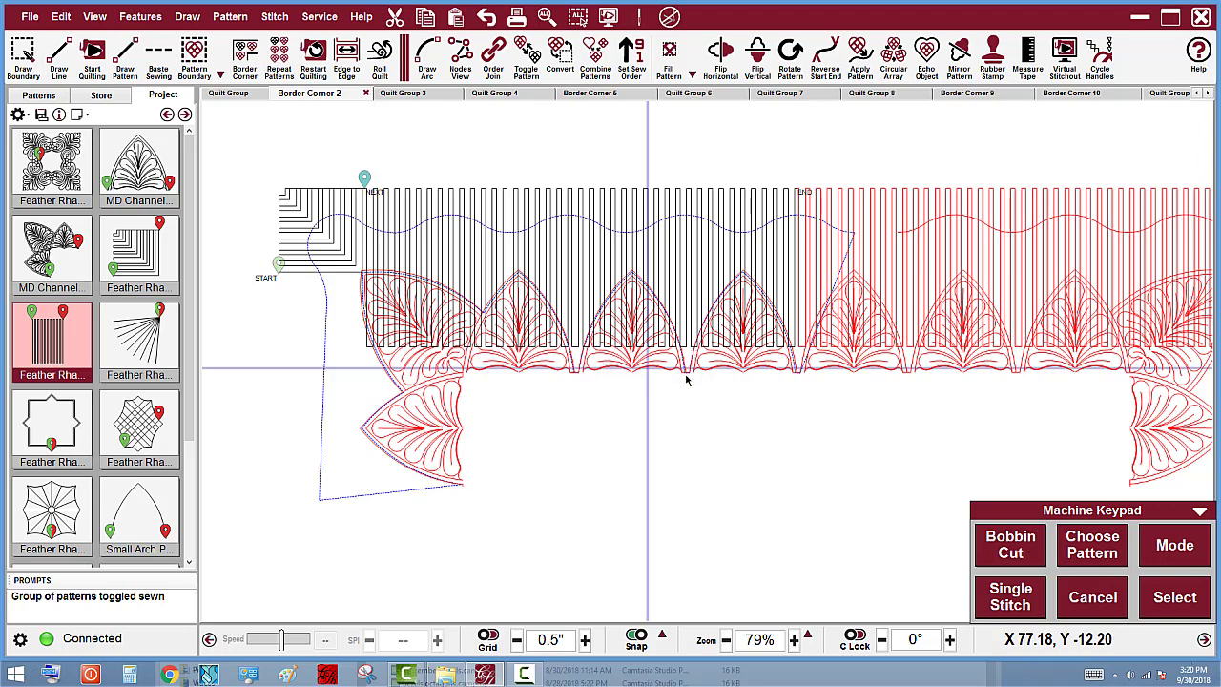
left_click(729, 260)
left_click(729, 260)
left_click_drag(741, 380, 751, 409)
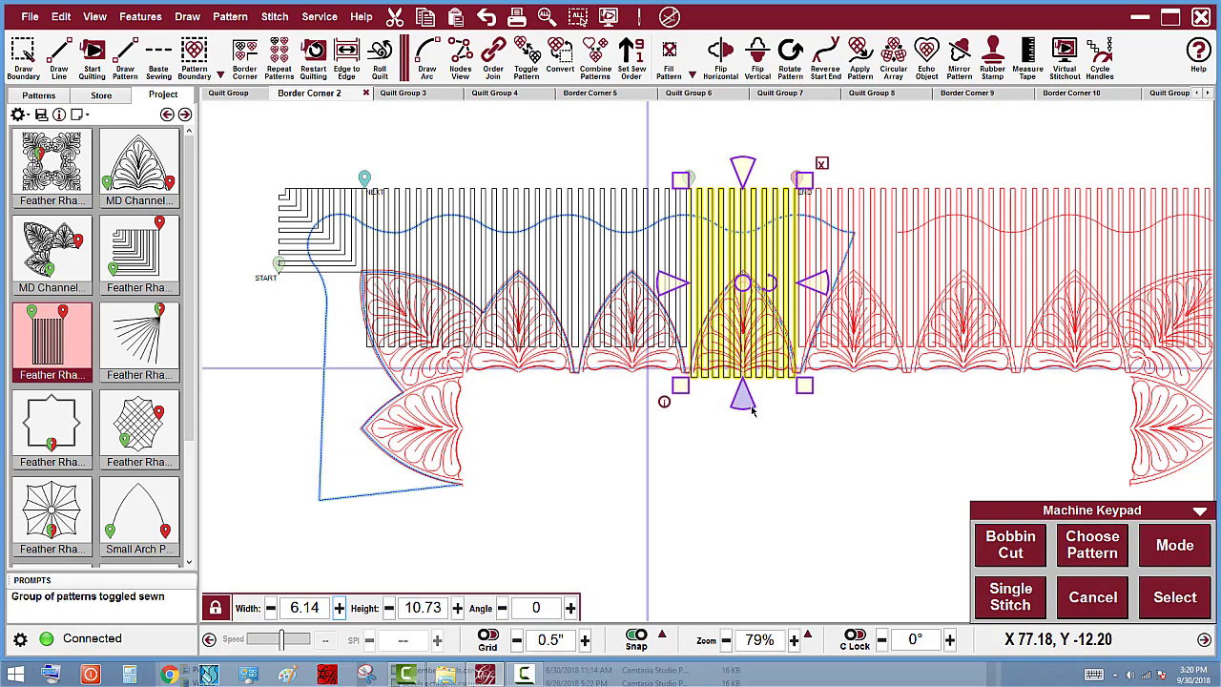
left_click(670, 250)
left_click_drag(637, 374, 645, 413)
left_click(545, 253)
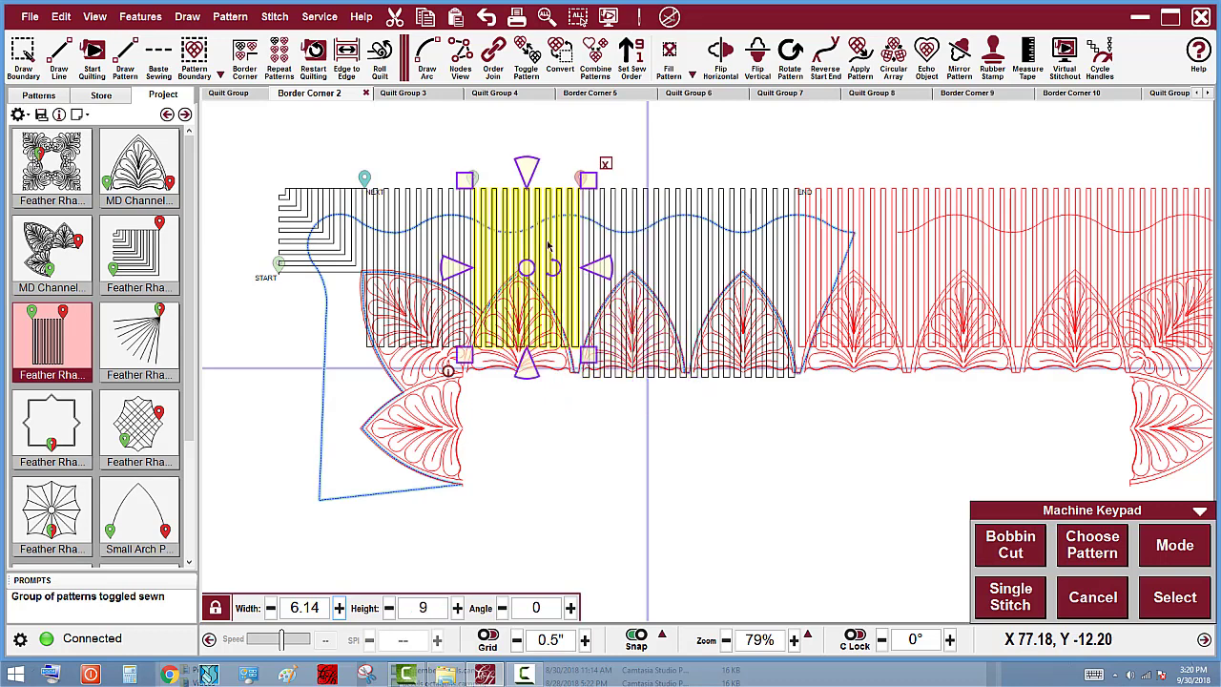
left_click_drag(530, 380, 538, 413)
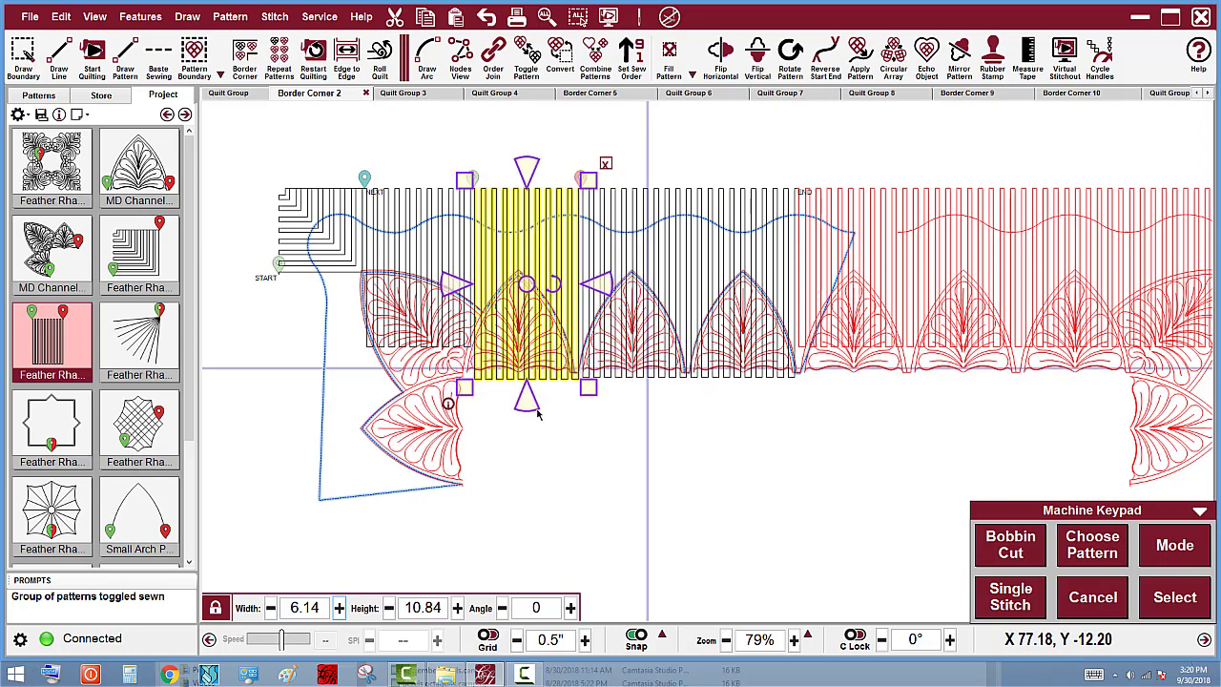
- Shorten the leftmost piano key repeat over the corner arch to about 7.4" high, ending inside the corner feather motif
left_click(398, 254)
scroll(360, 329, "up", 3)
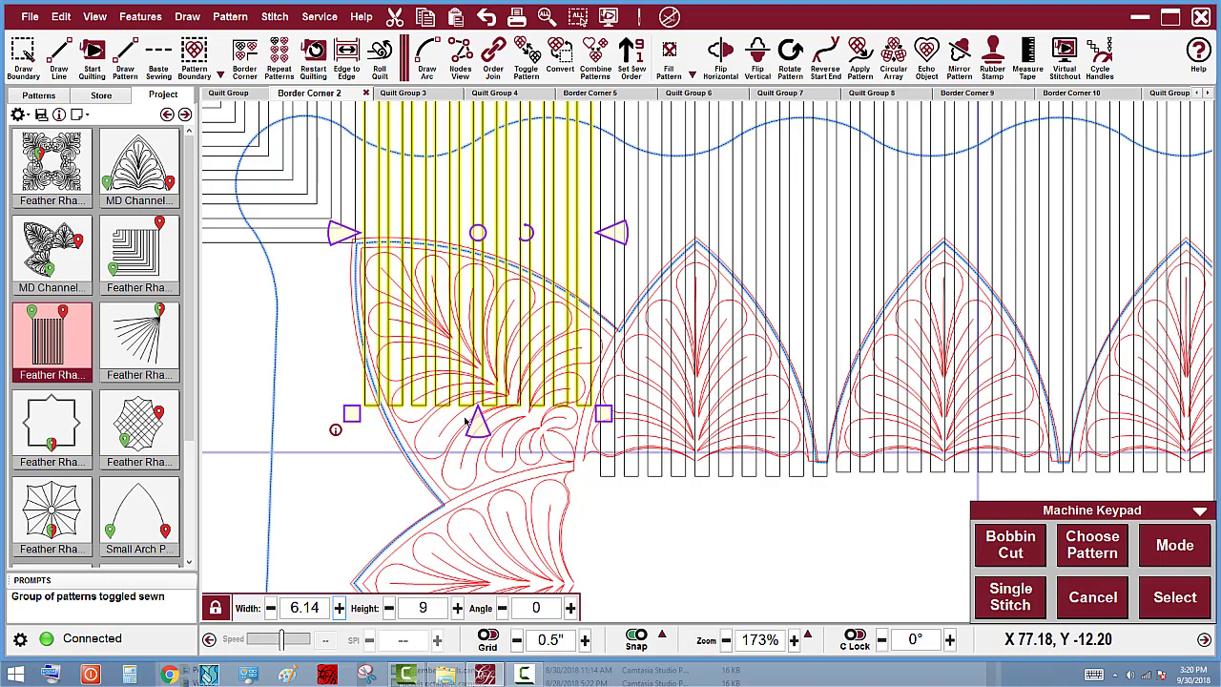
left_click_drag(485, 431, 503, 370)
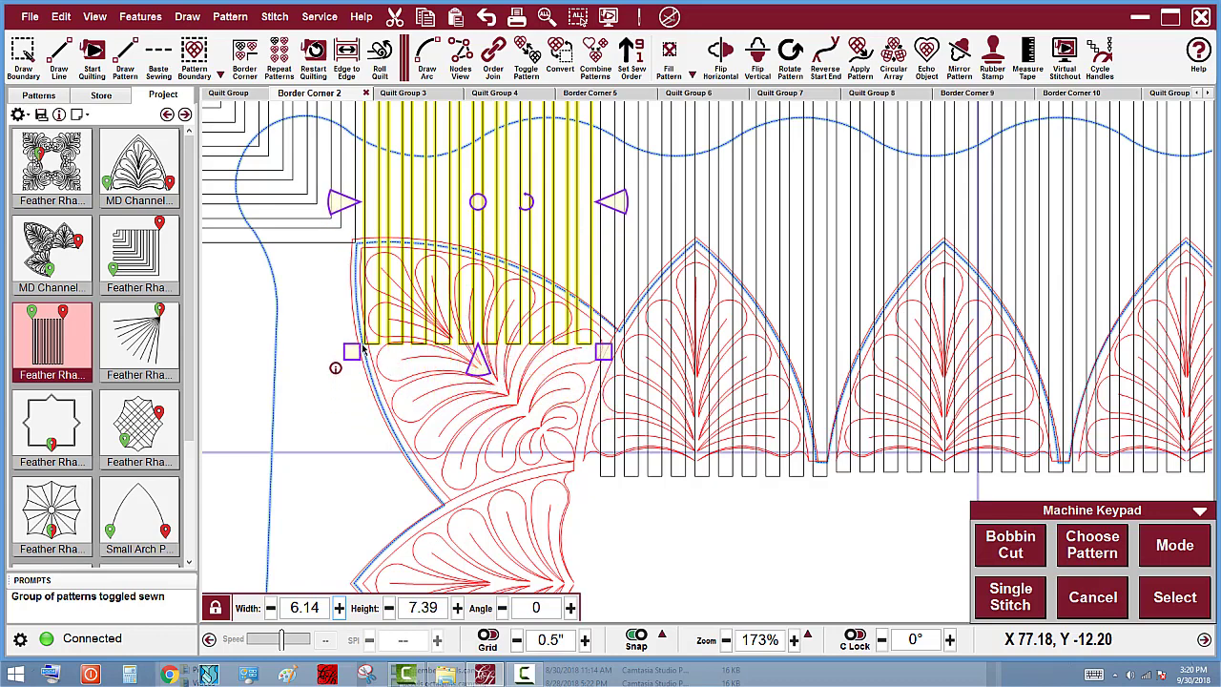
scroll(440, 399, "down", 4)
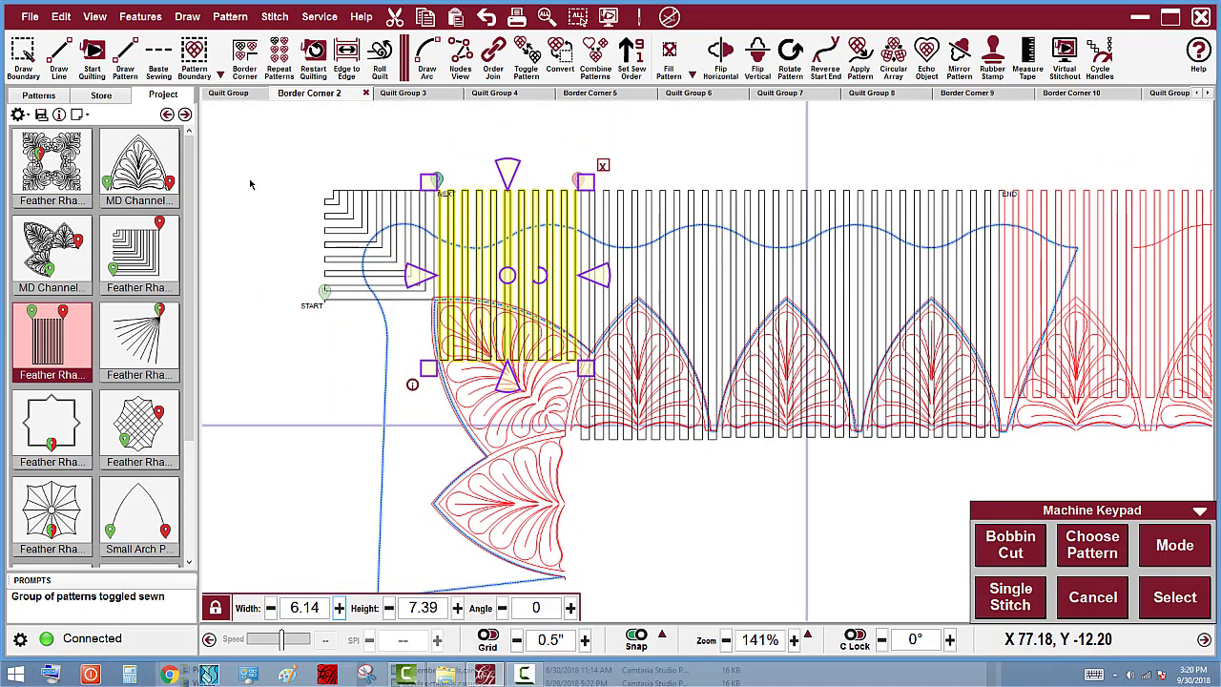
left_click(250, 180)
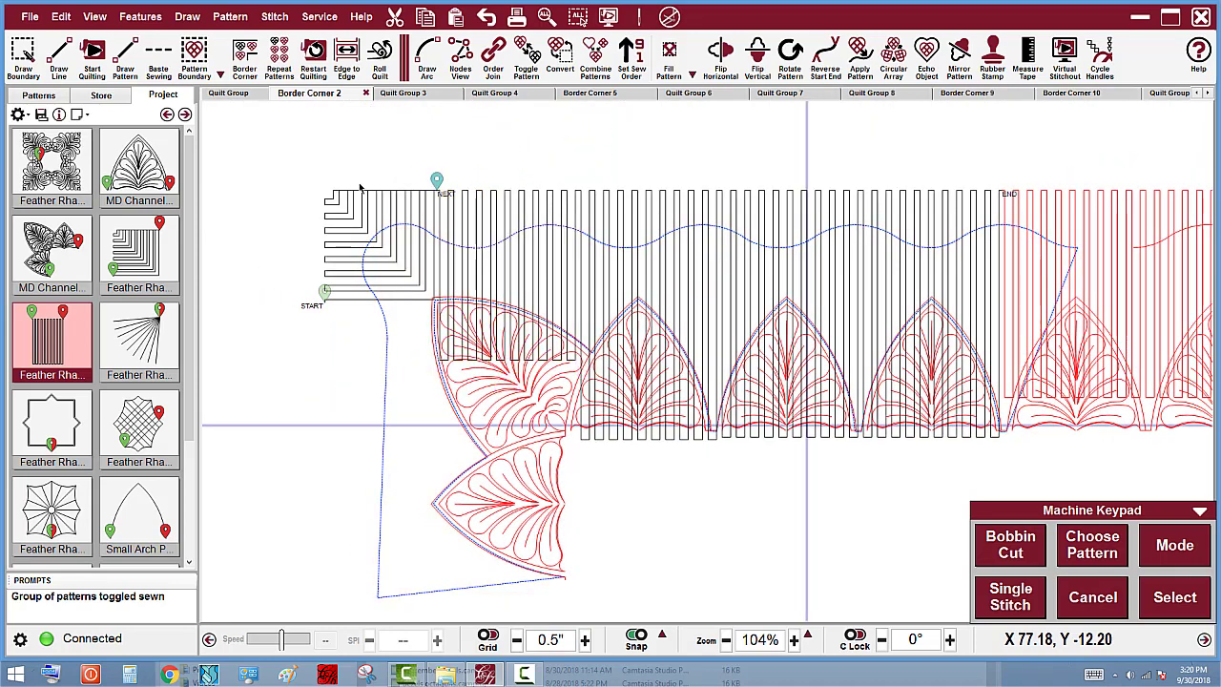
- Fill the blue boundary with the left piano key corner pattern using Fill Pattern
left_click(351, 216)
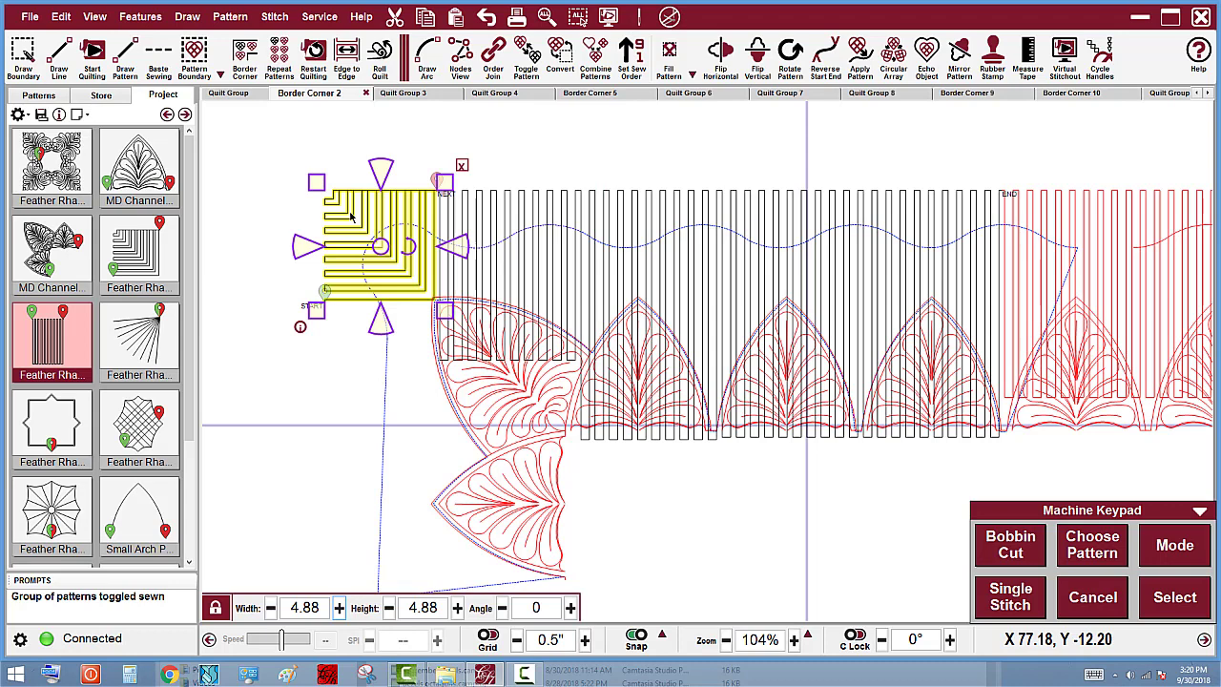
left_click(671, 52)
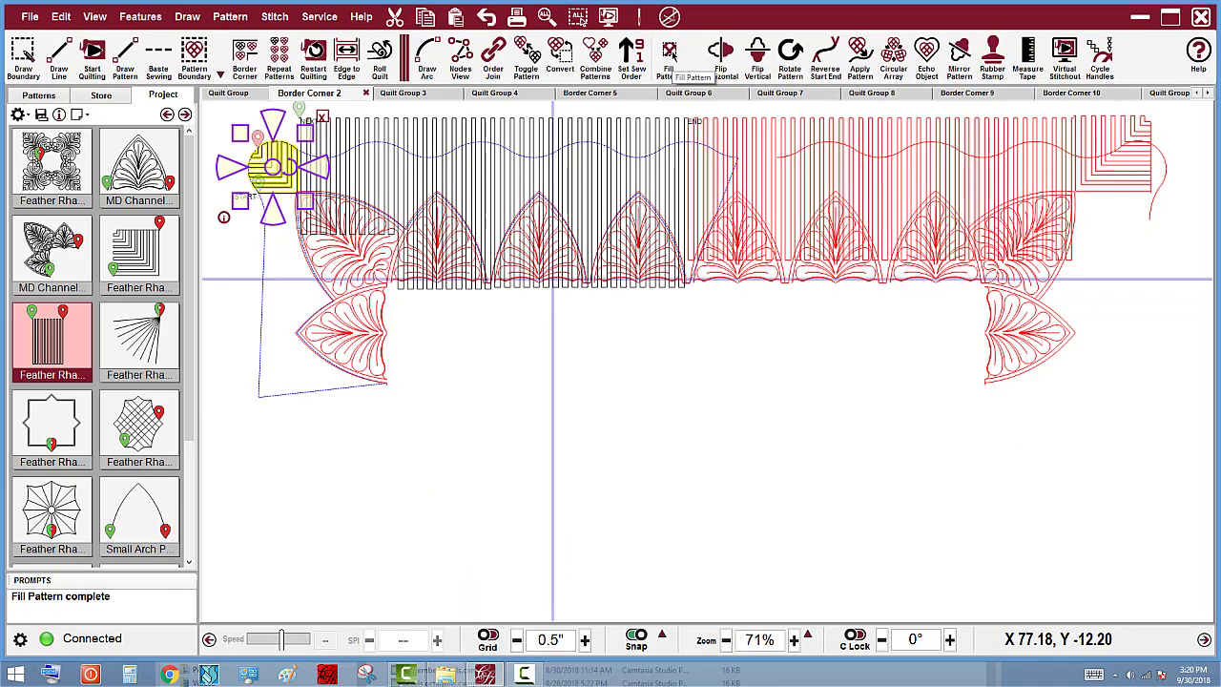
scroll(272, 134, "up", 1)
scroll(496, 284, "down", 3)
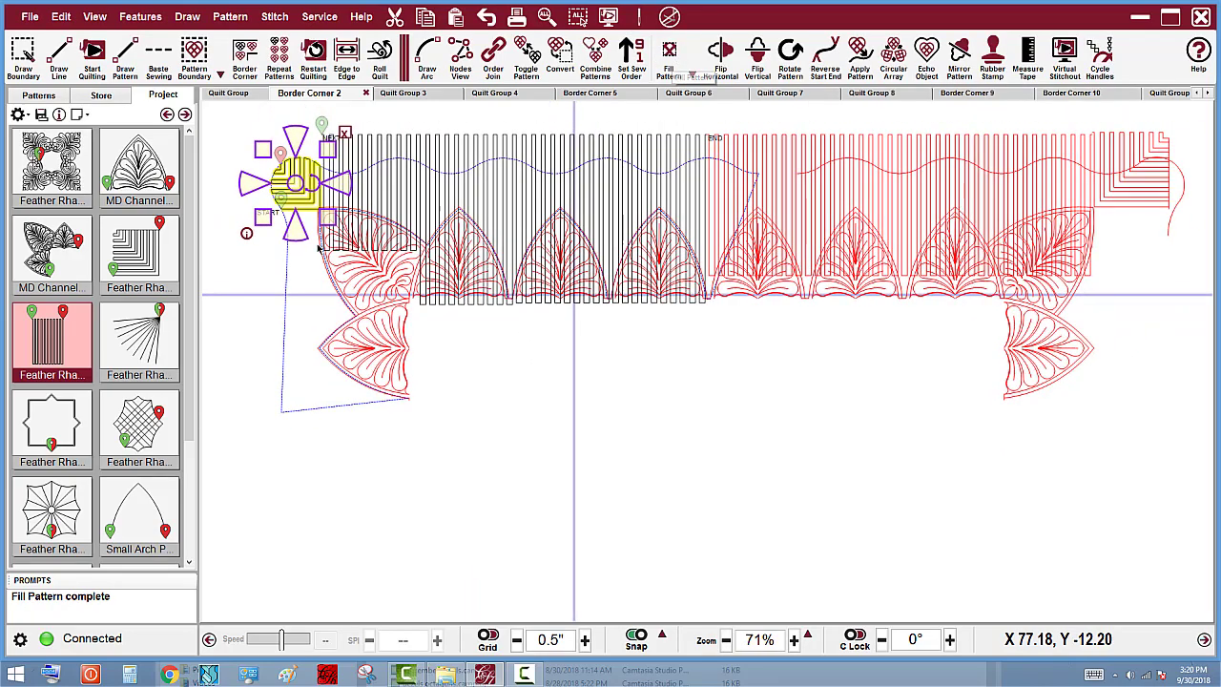
scroll(253, 162, "up", 5)
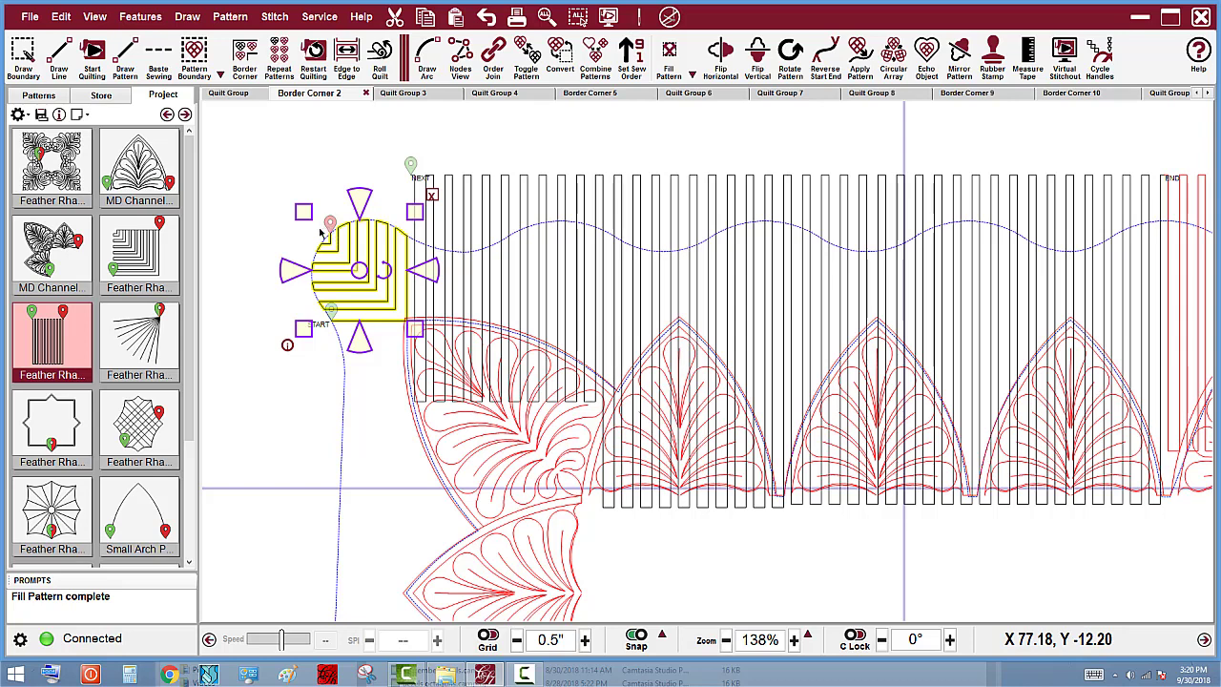
scroll(329, 231, "down", 1)
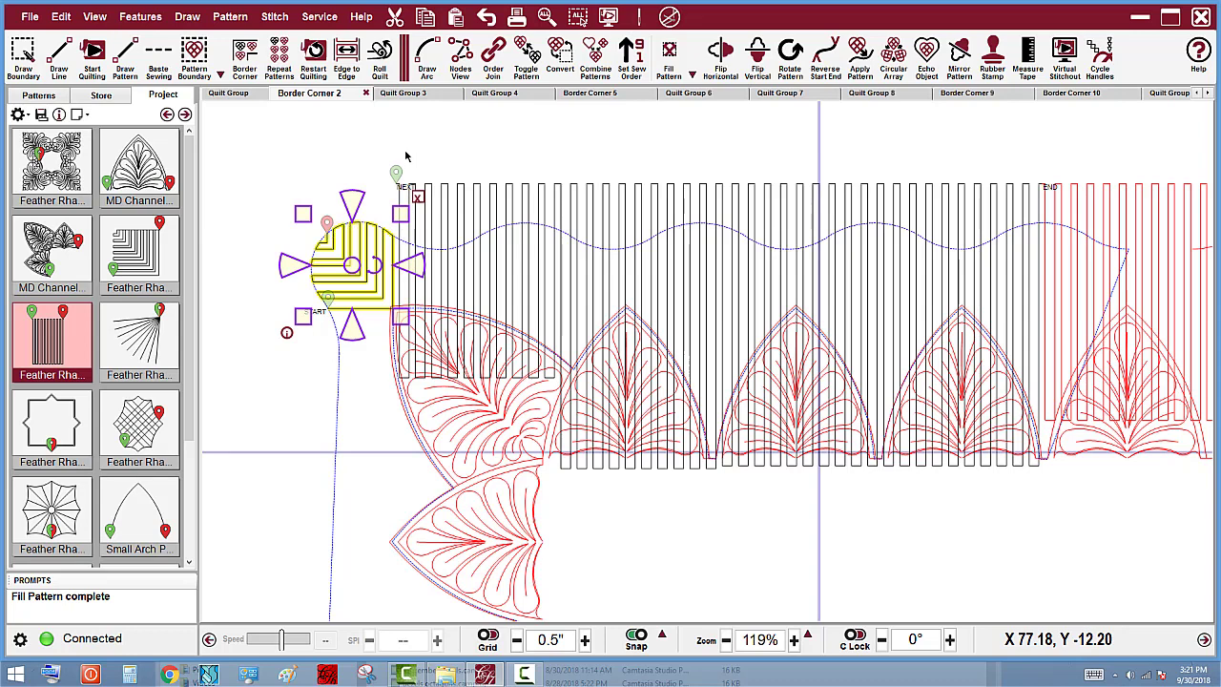
- Select the four unsewn piano key repeats together and trim them to the scalloped and arched boundary with Fill Pattern
scroll(335, 163, "down", 2)
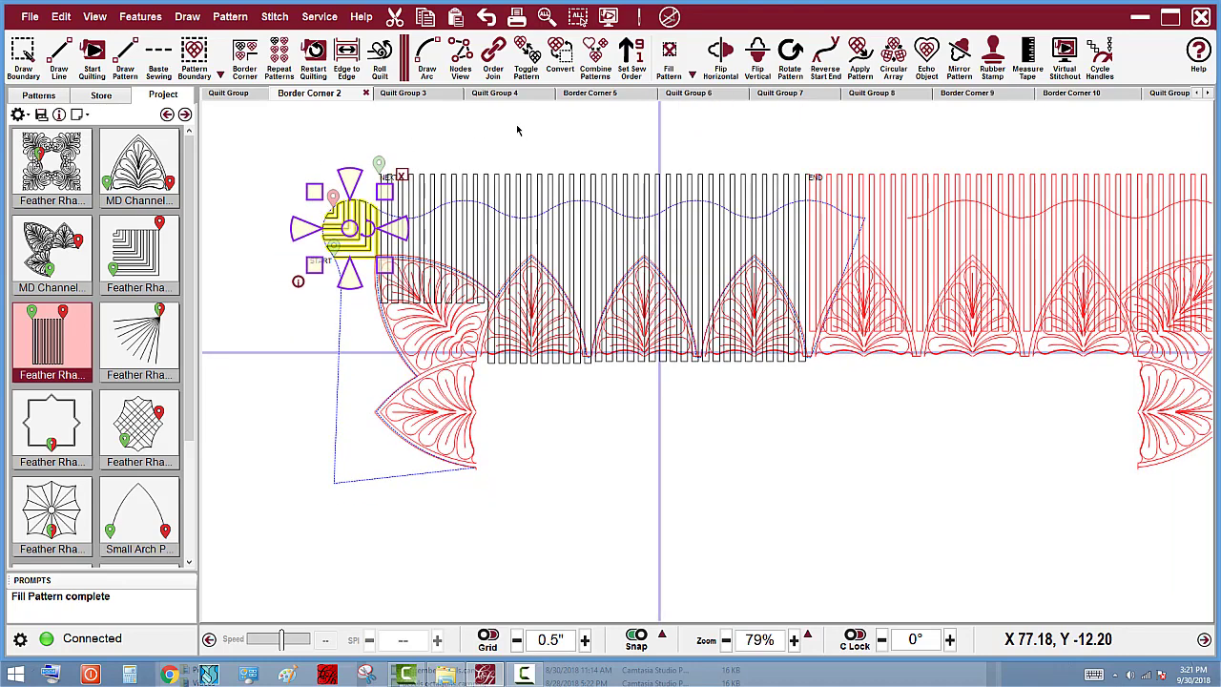
left_click_drag(789, 141, 400, 197)
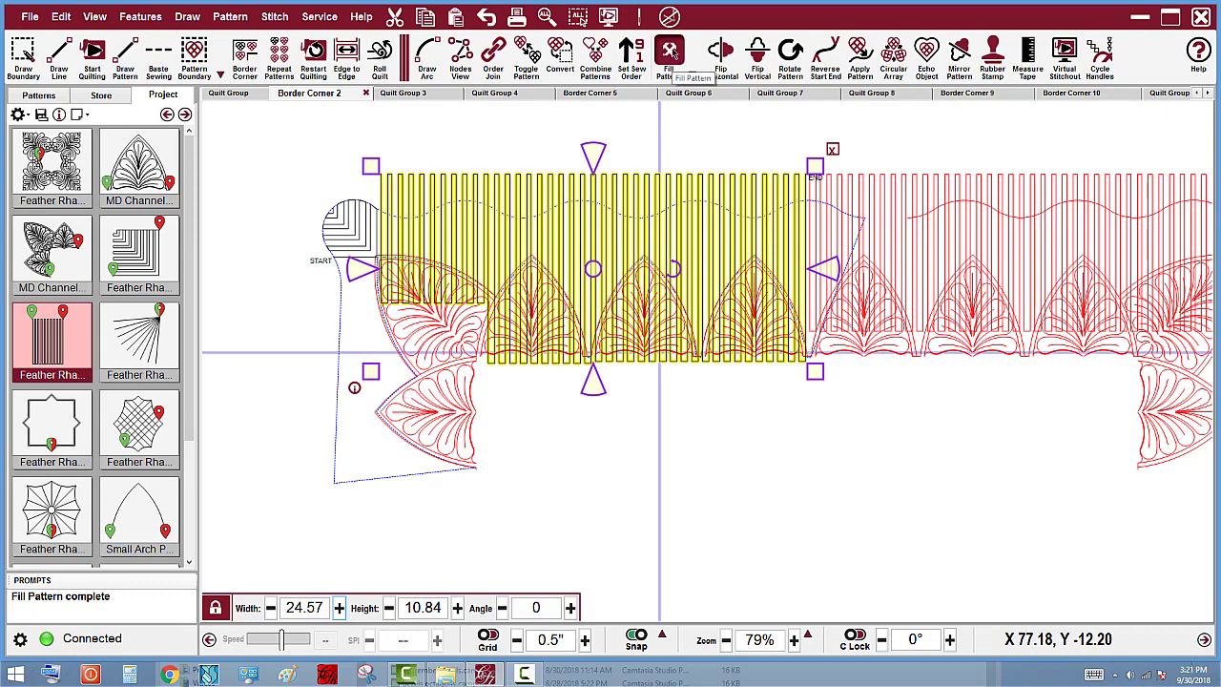
left_click(670, 52)
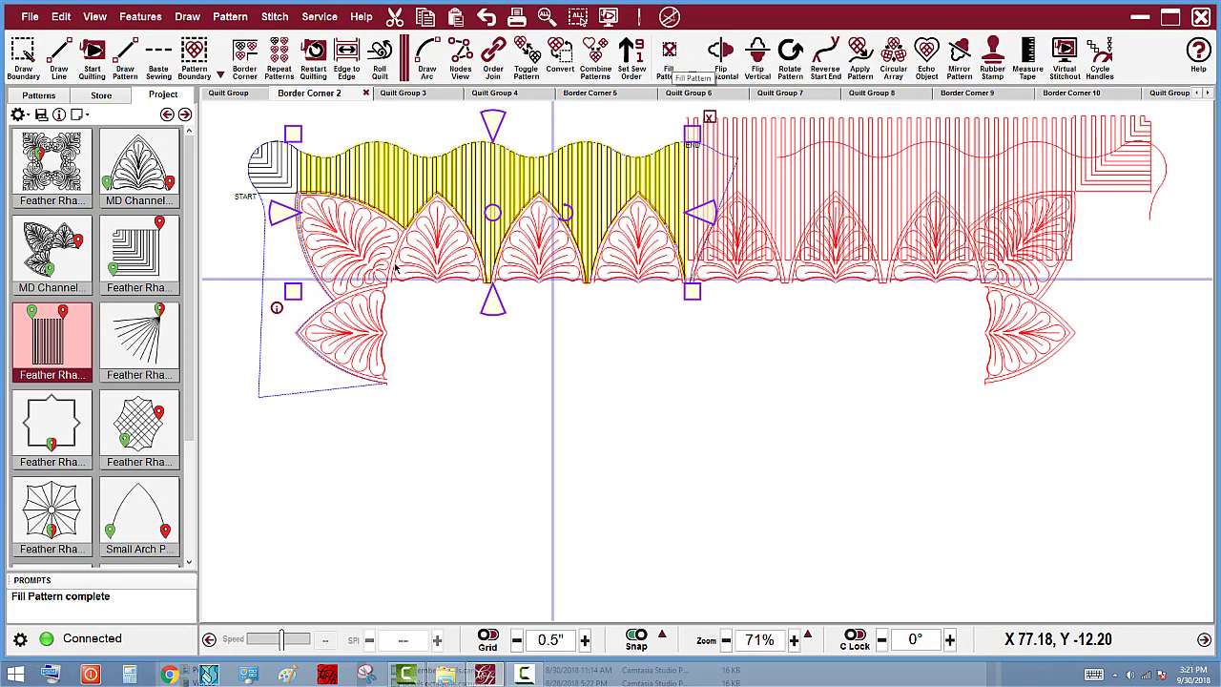
scroll(520, 372, "down", 2)
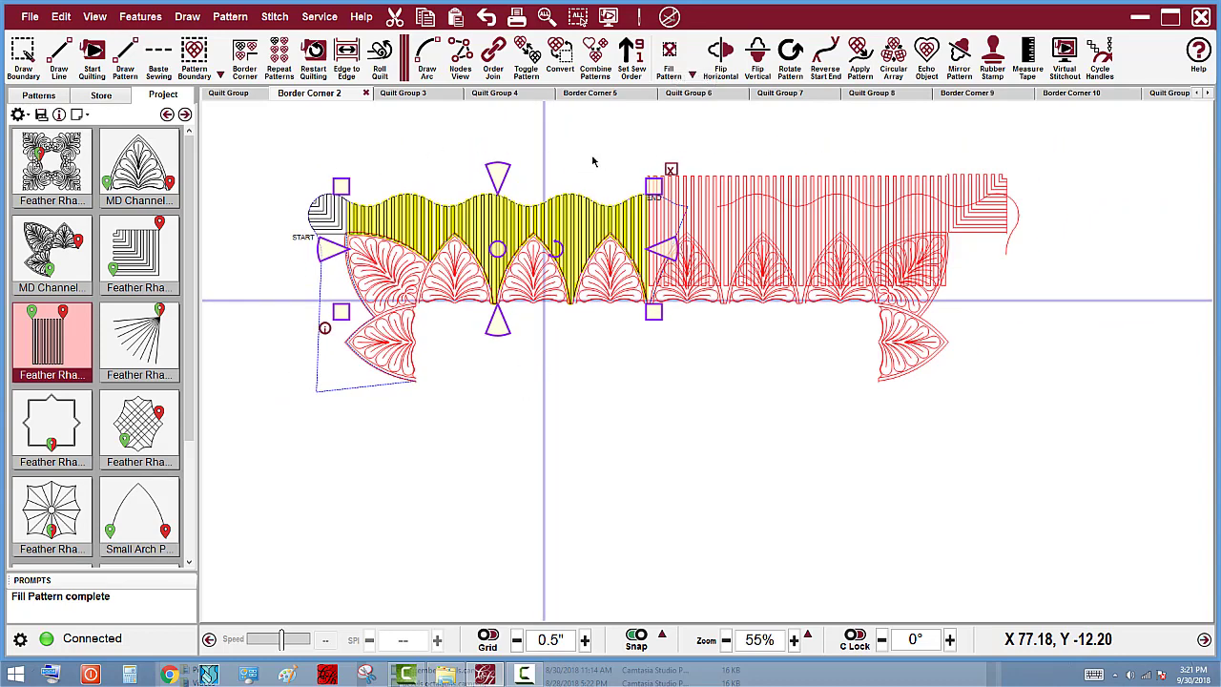
- Examine how the filled piano keys meet the arch tips and edges, and compare them with the border's right half
scroll(382, 250, "up", 2)
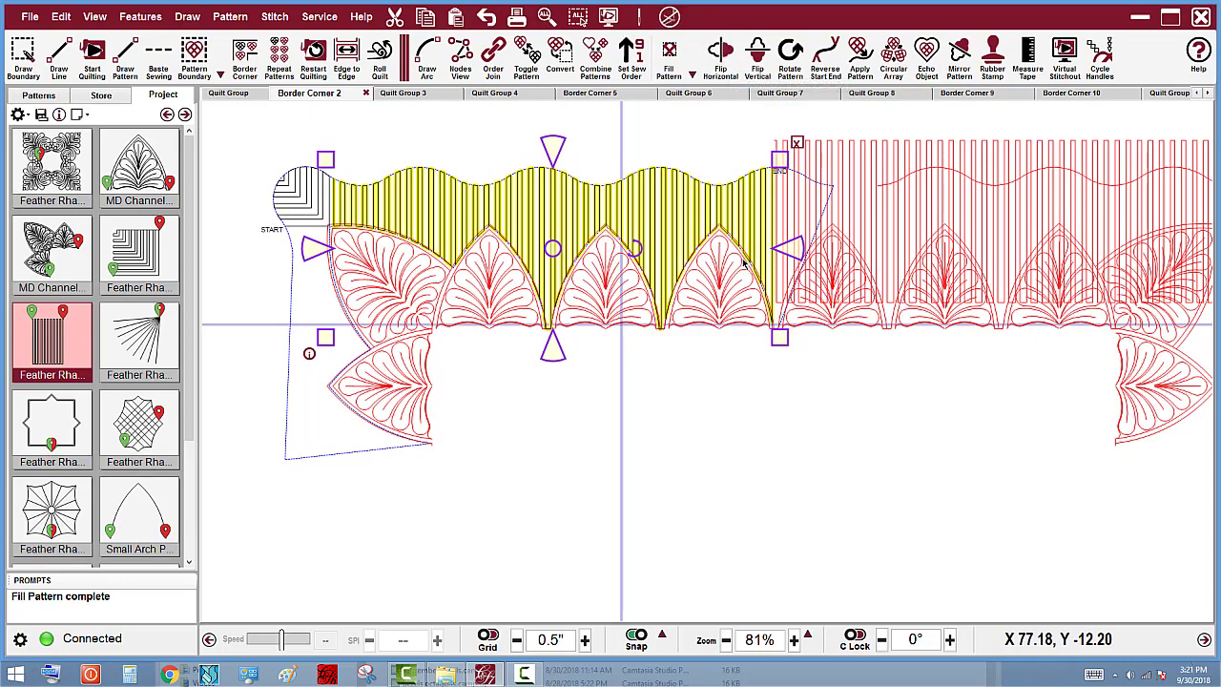
scroll(744, 263, "up", 4)
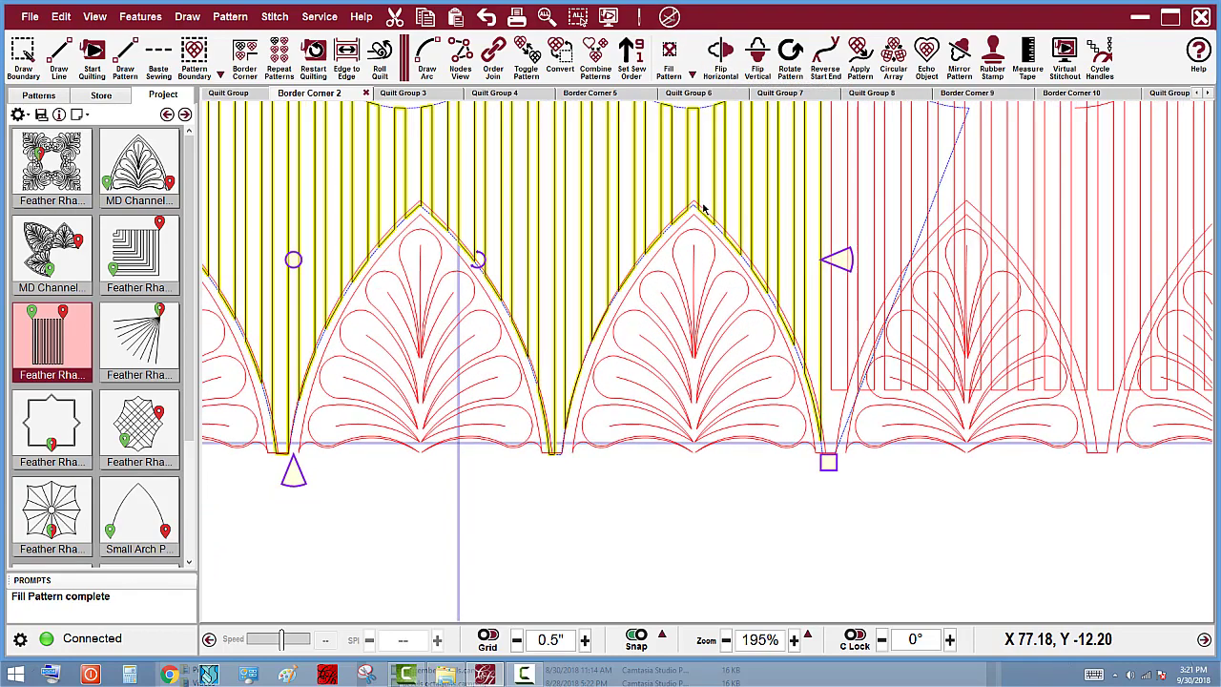
scroll(702, 208, "up", 4)
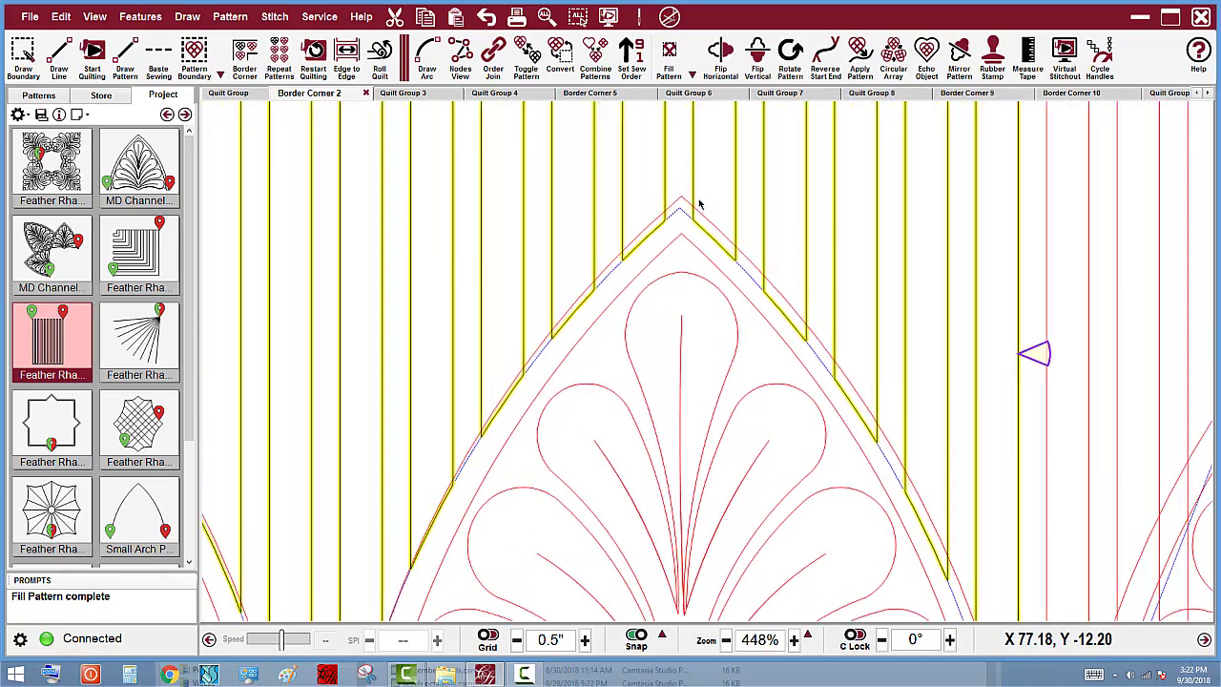
scroll(696, 208, "up", 1)
scroll(775, 234, "down", 3)
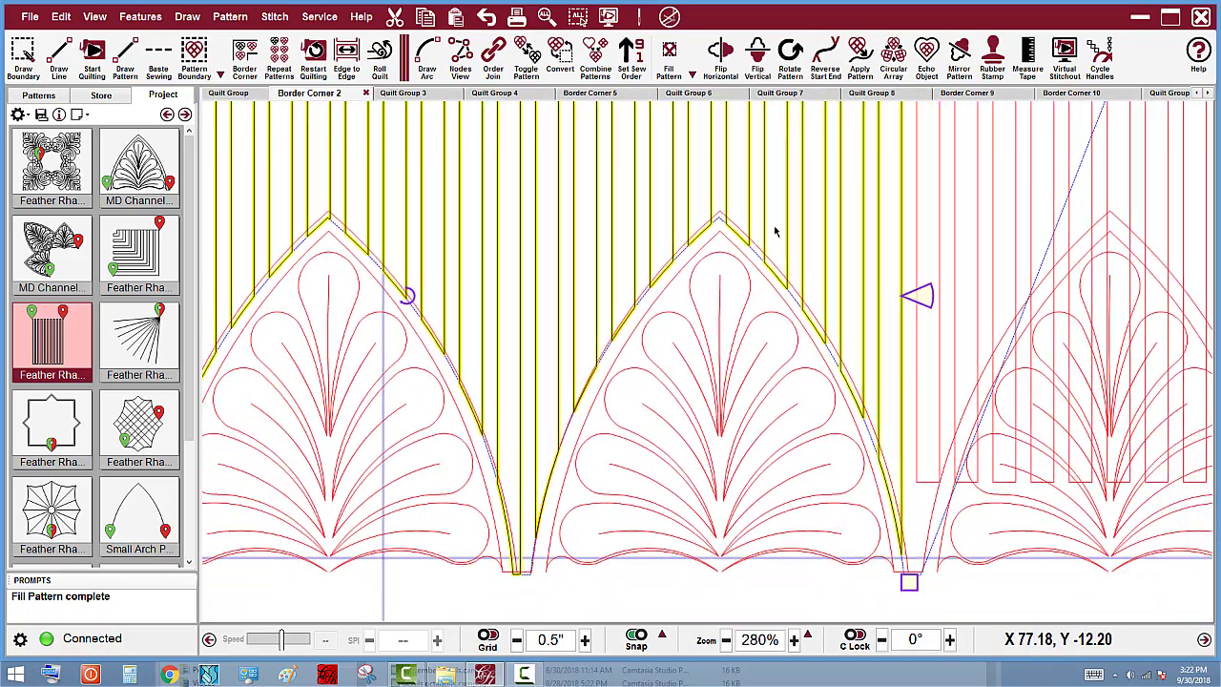
scroll(387, 224, "up", 4)
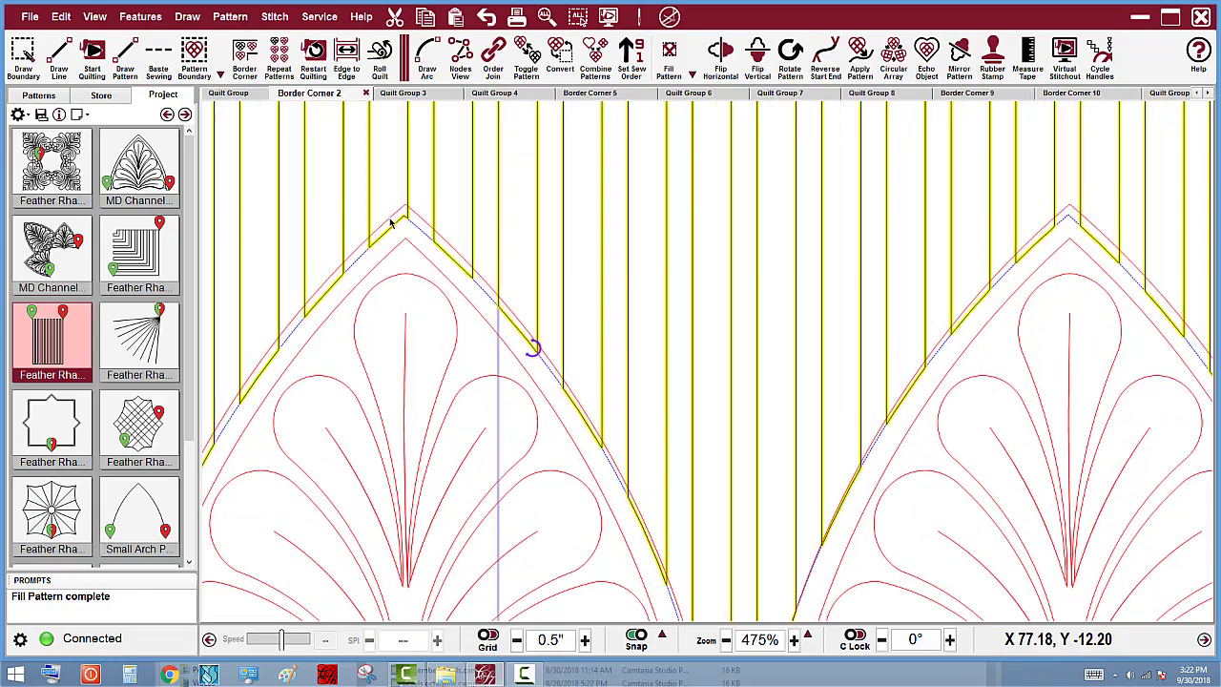
scroll(556, 229, "down", 4)
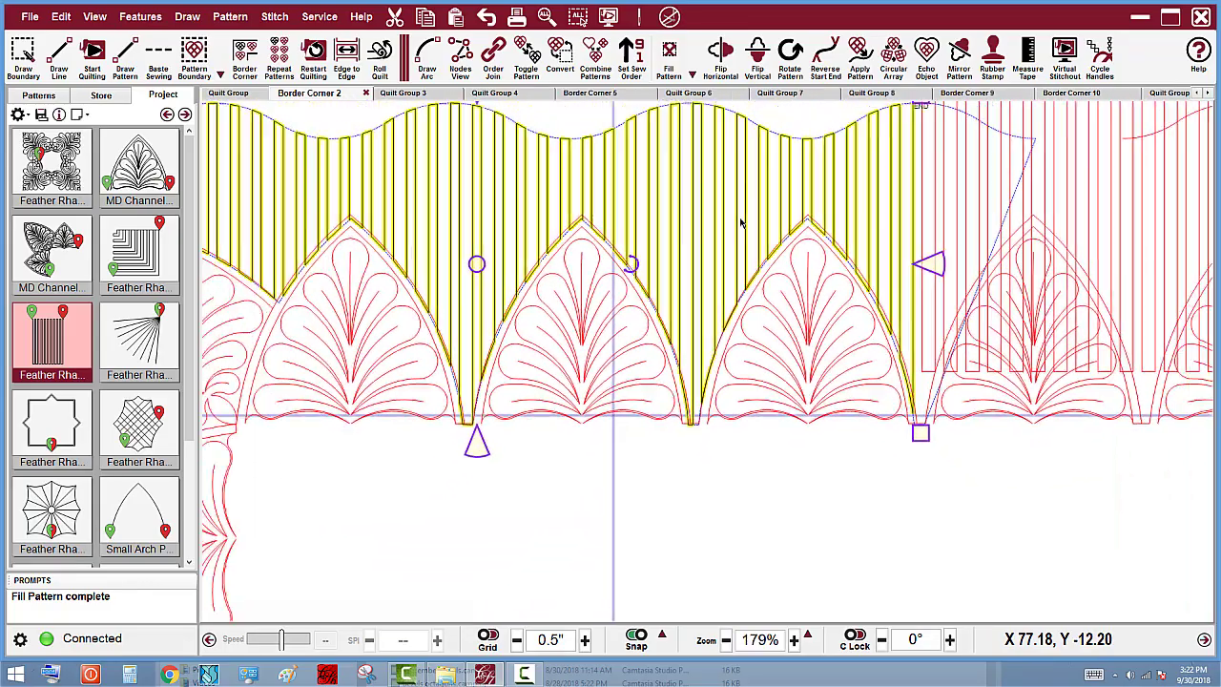
scroll(423, 210, "down", 1)
scroll(404, 227, "up", 3)
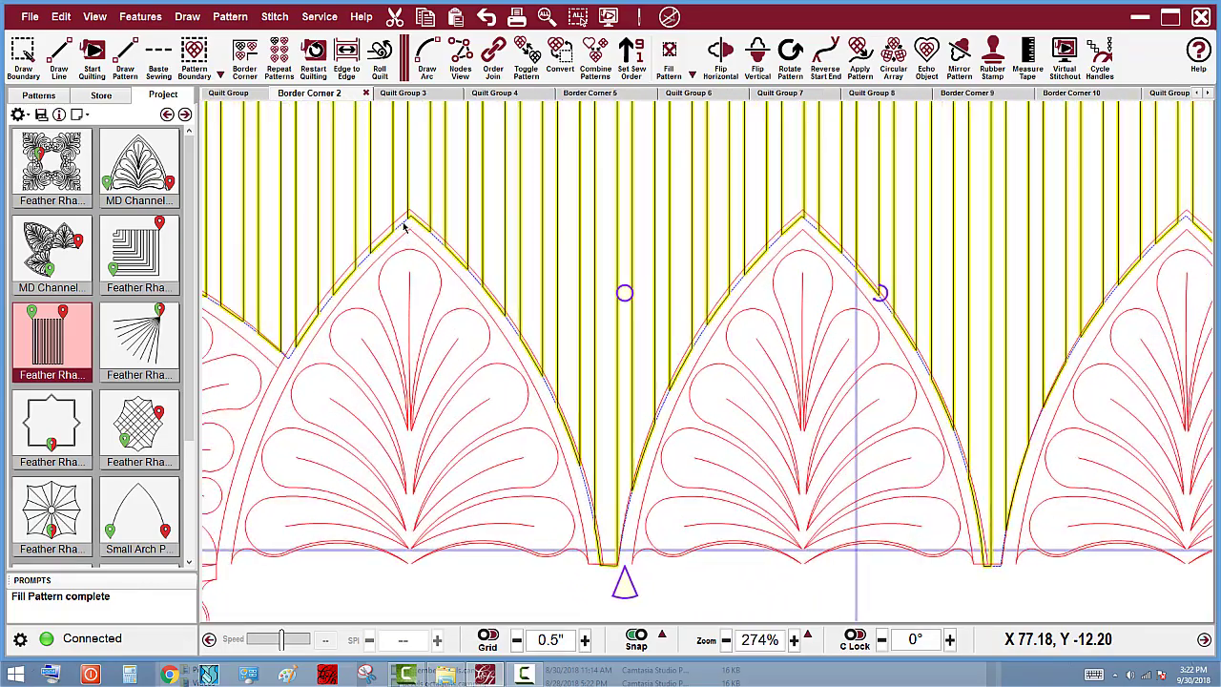
scroll(420, 221, "down", 1)
scroll(572, 225, "down", 1)
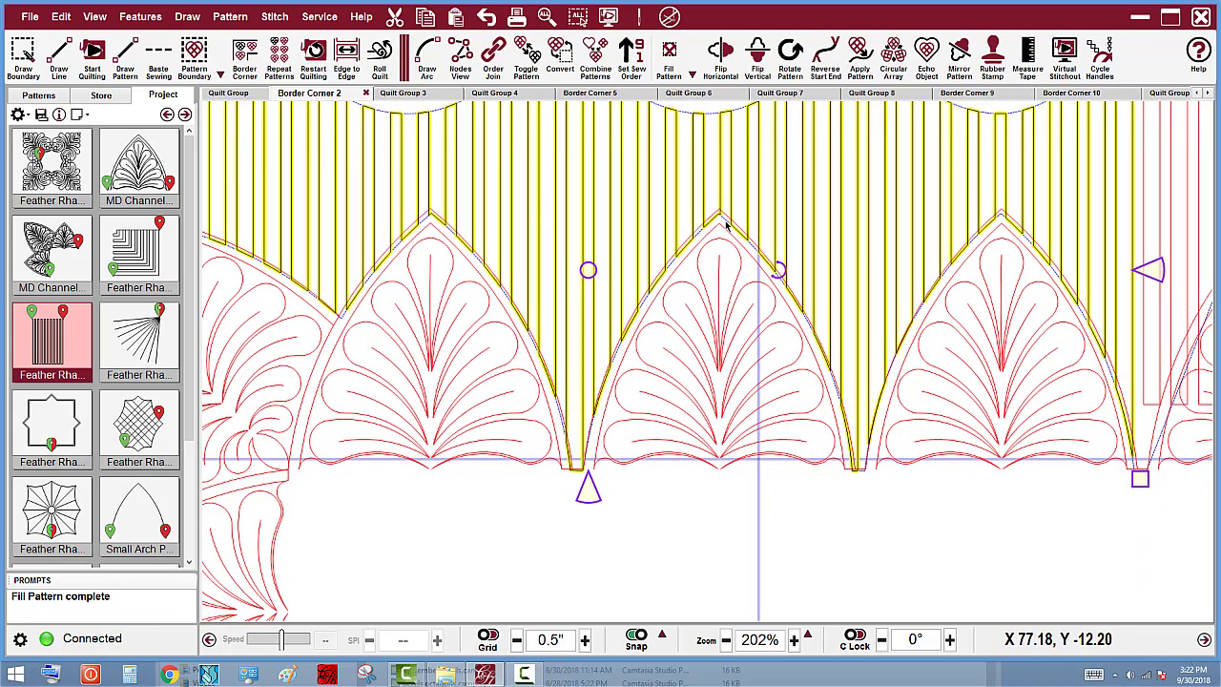
scroll(733, 221, "down", 4)
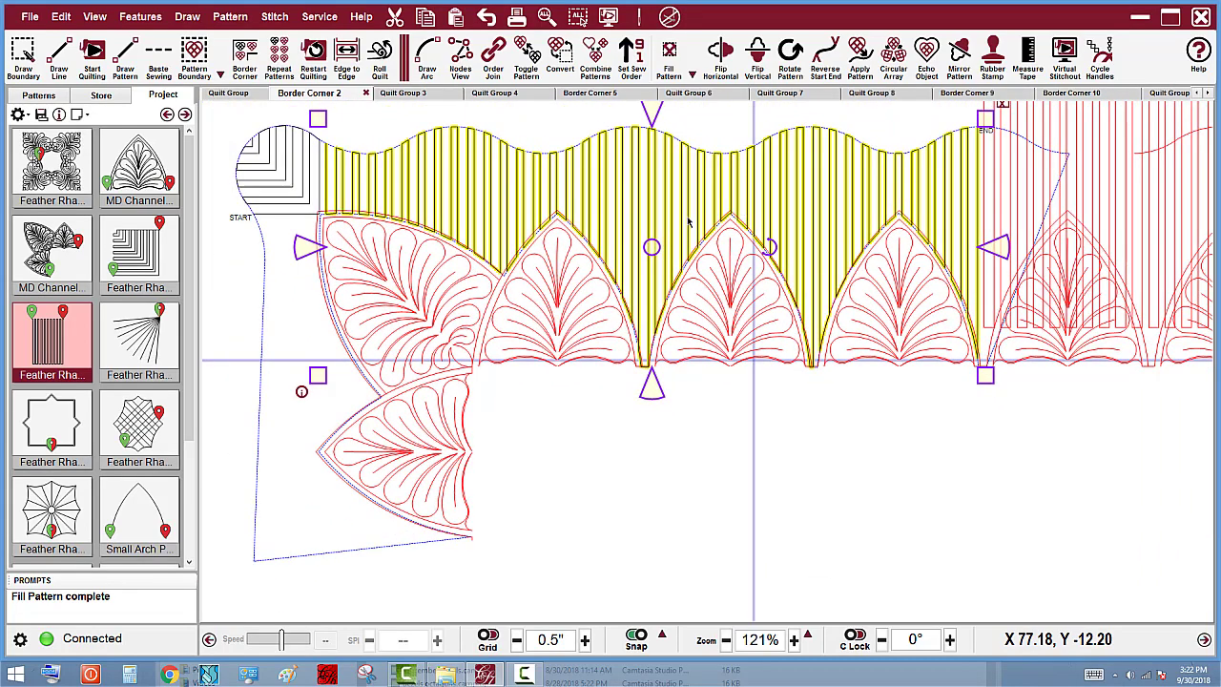
scroll(544, 320, "down", 1)
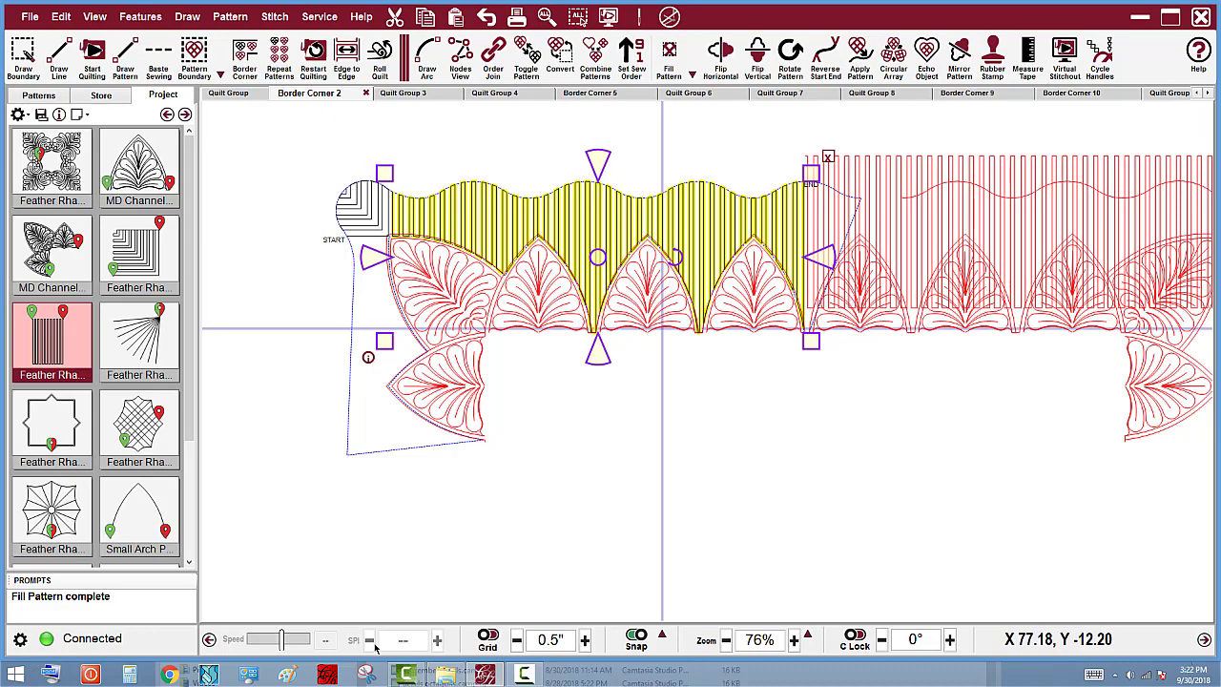
scroll(412, 173, "down", 1)
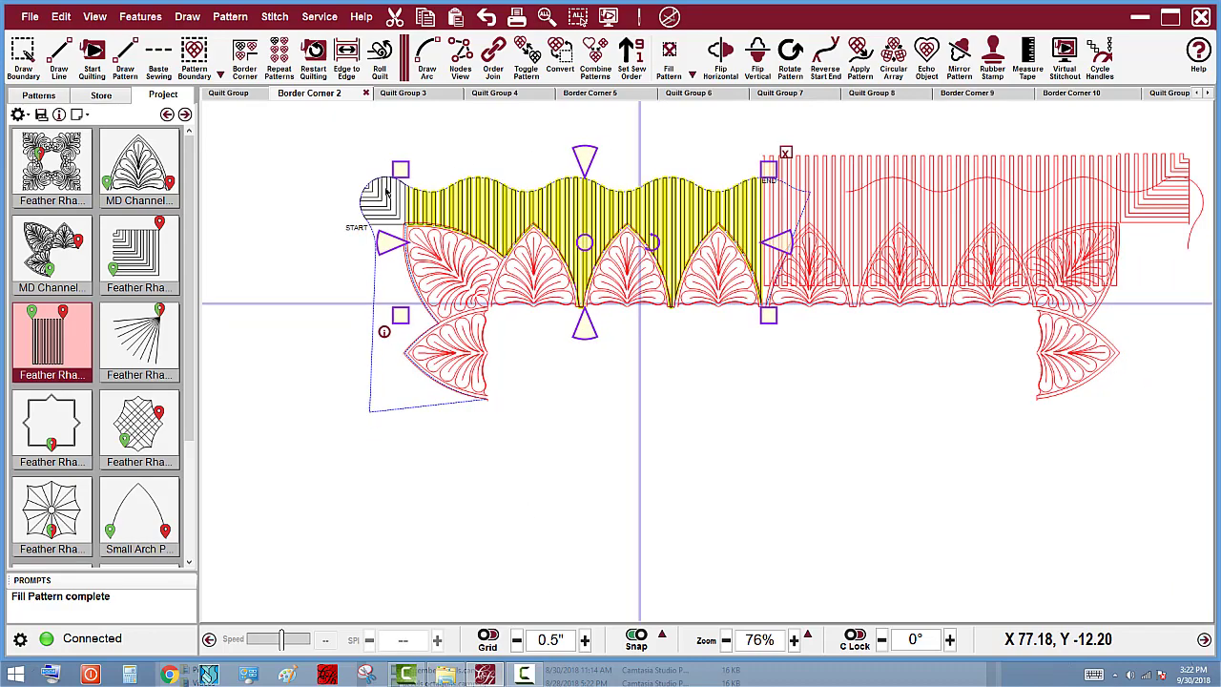
scroll(1003, 207, "down", 1)
scroll(977, 193, "up", 2)
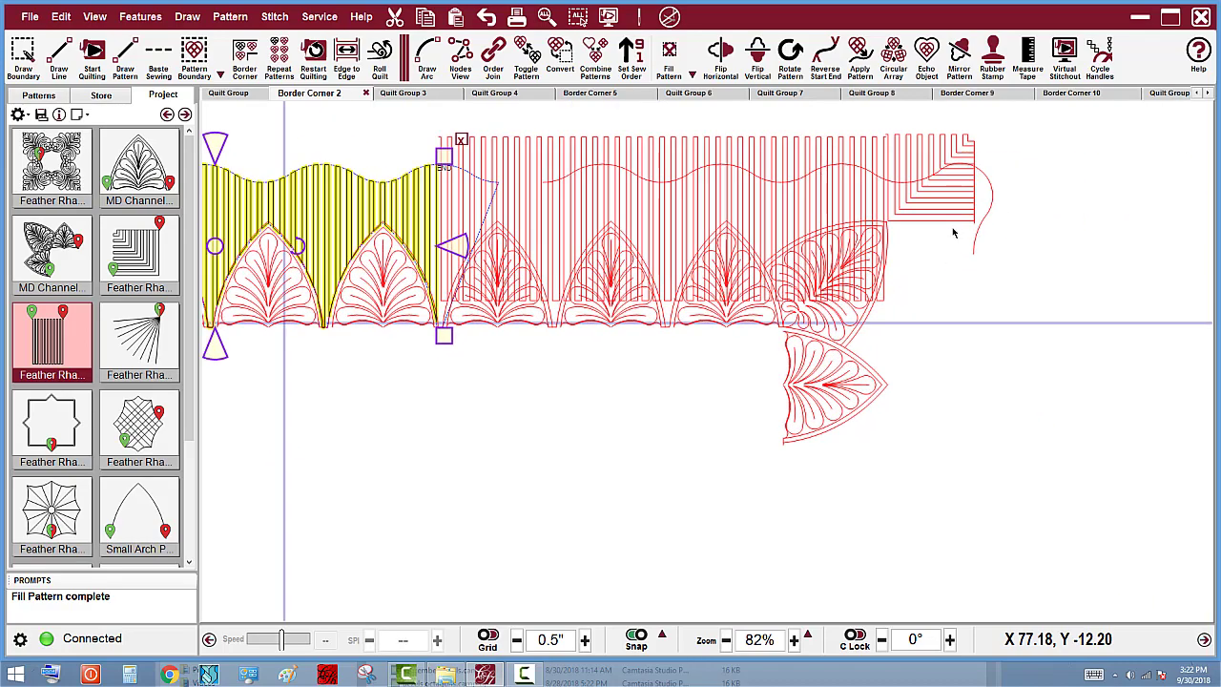